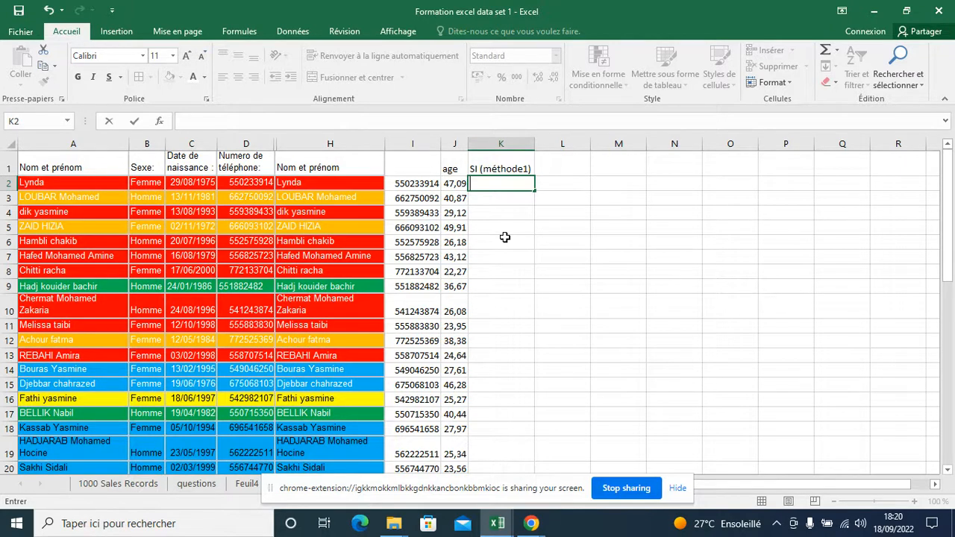
Start an SI formula in K2 with the logical test B2="Femme"
text(=)
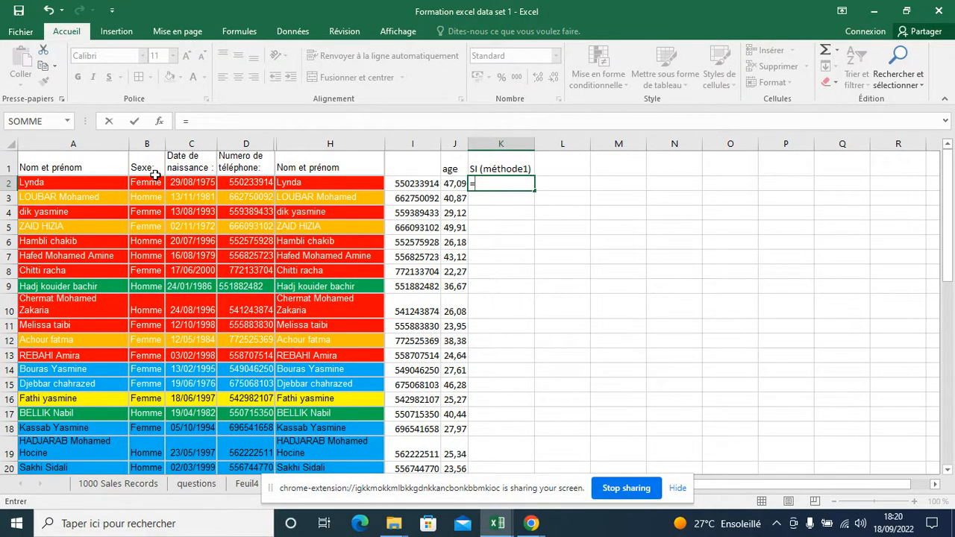
click(483, 185)
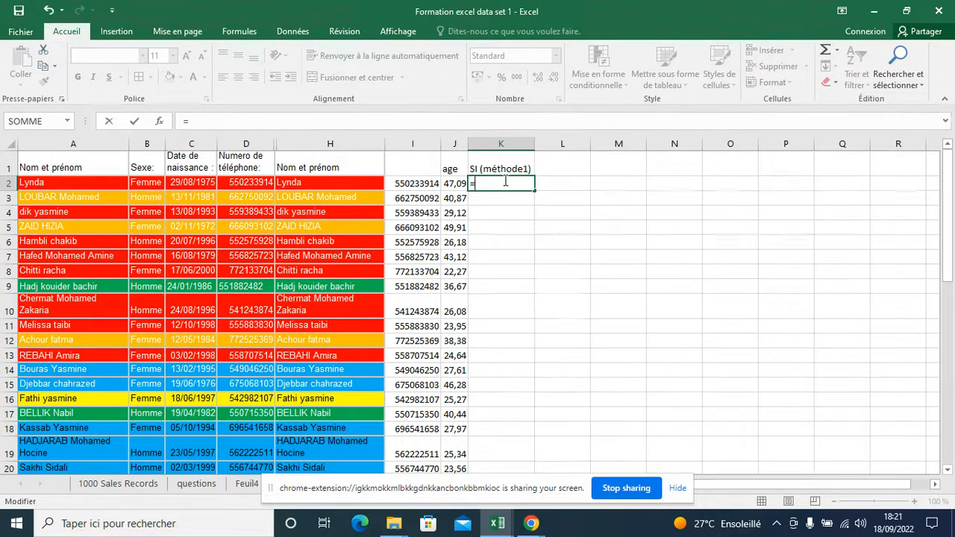
text(si)
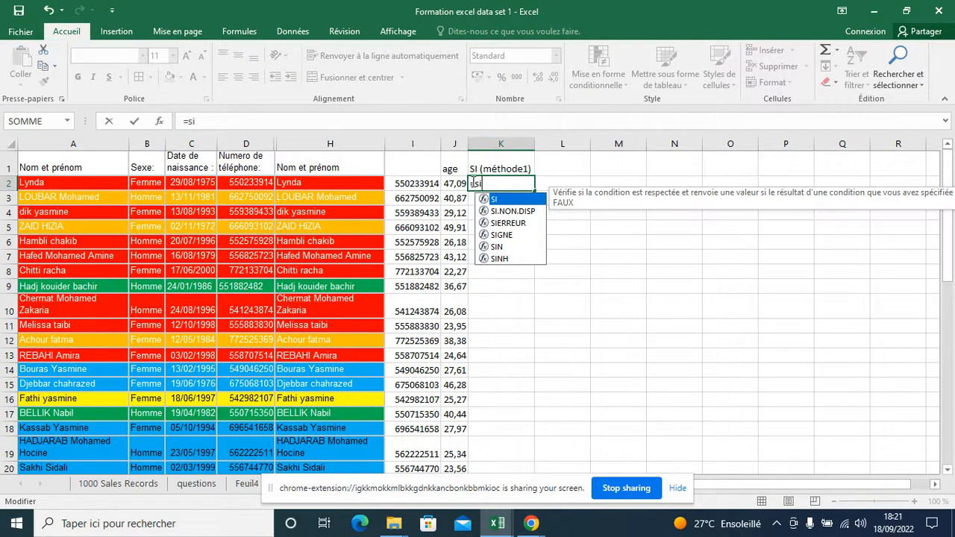
double_click(506, 200)
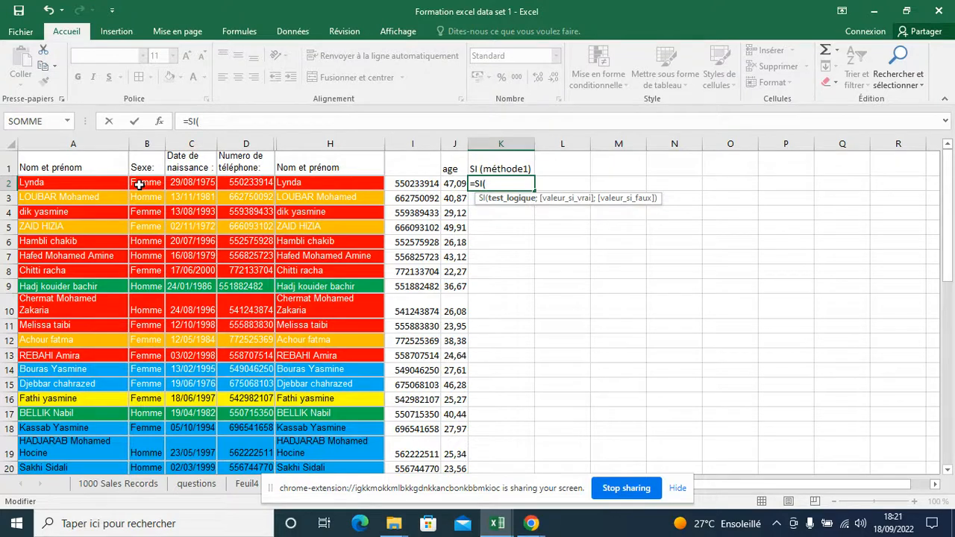
click(139, 185)
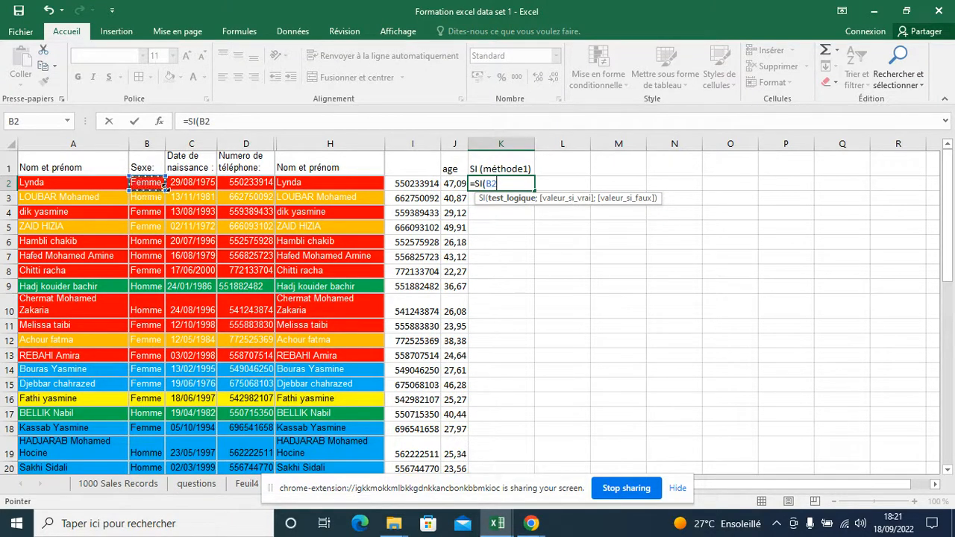
click(241, 120)
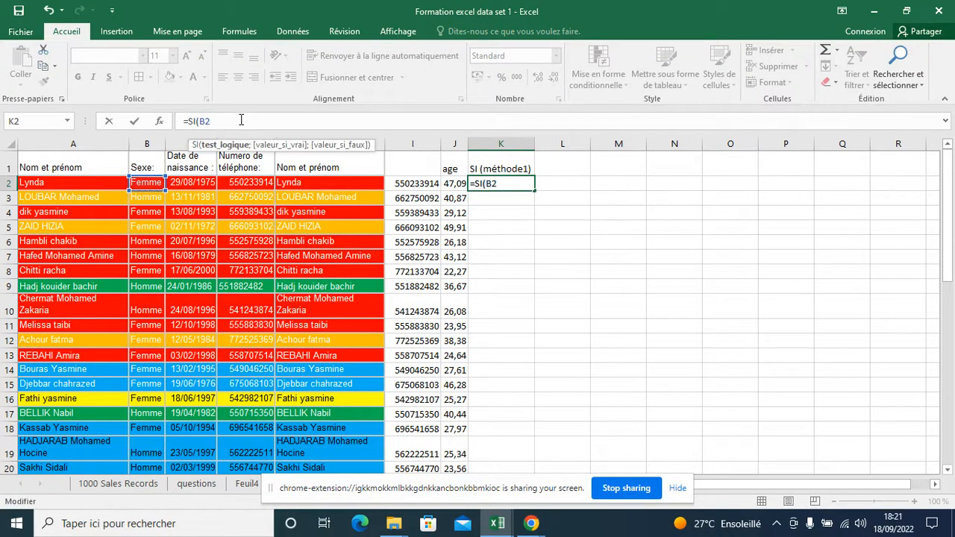
text(="Femme")
text(;)
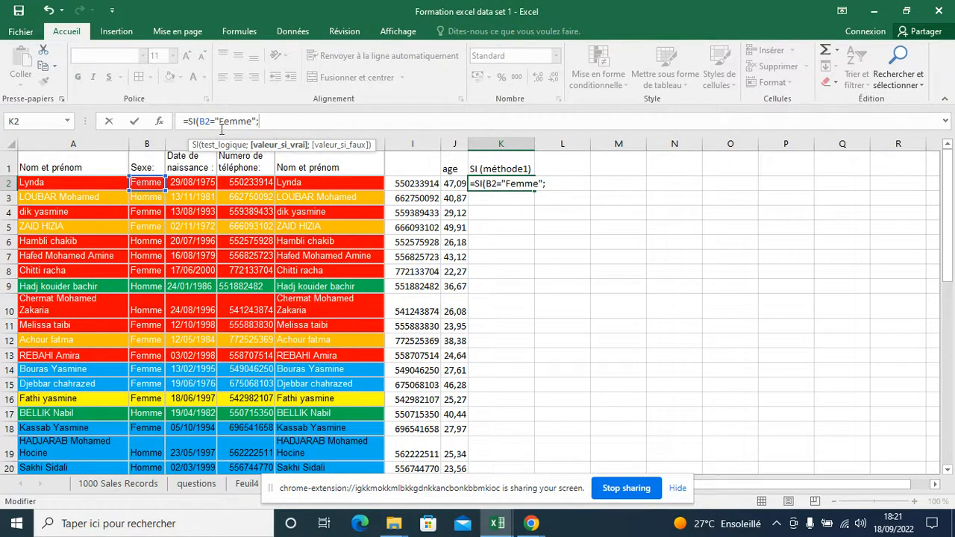
text(")
text(D")
Complete the SI formula in K2 so it returns "F" when true and "H" when false
key(BackSpace)
key(BackSpace)
text(")
key(BackSpace)
text(F)
text("F)
text(;)
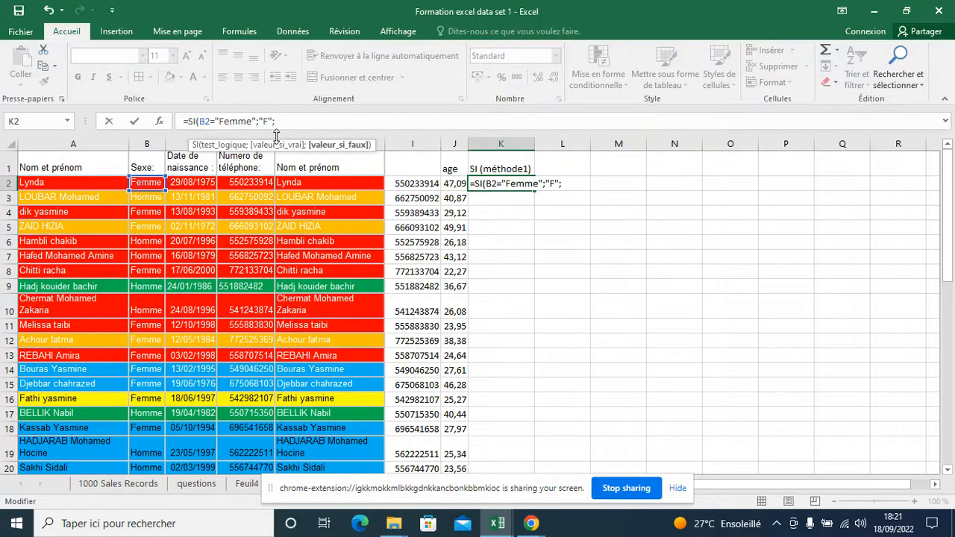
text("H"))
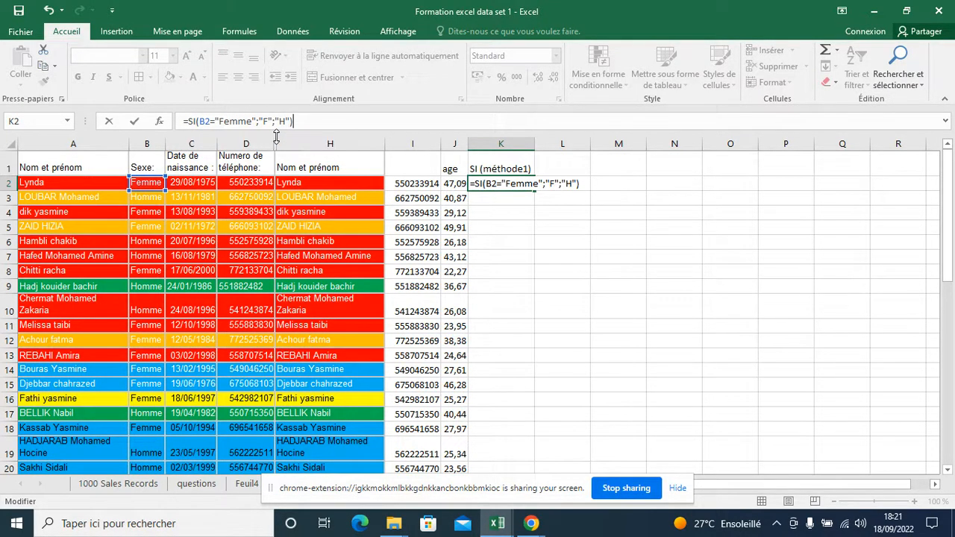
key(Return)
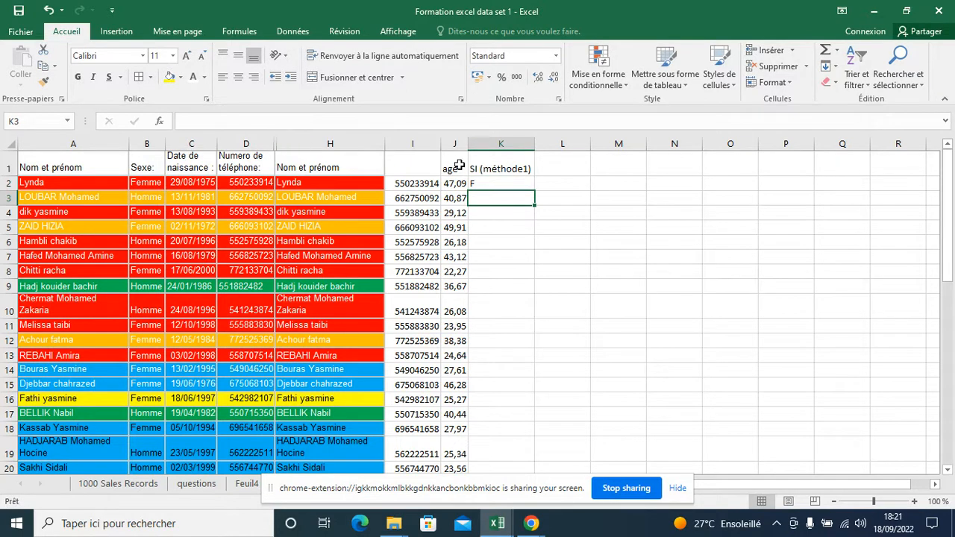
Fill the SI formula from K2 down column K for all data rows and check the copied cells
click(493, 186)
double_click(535, 191)
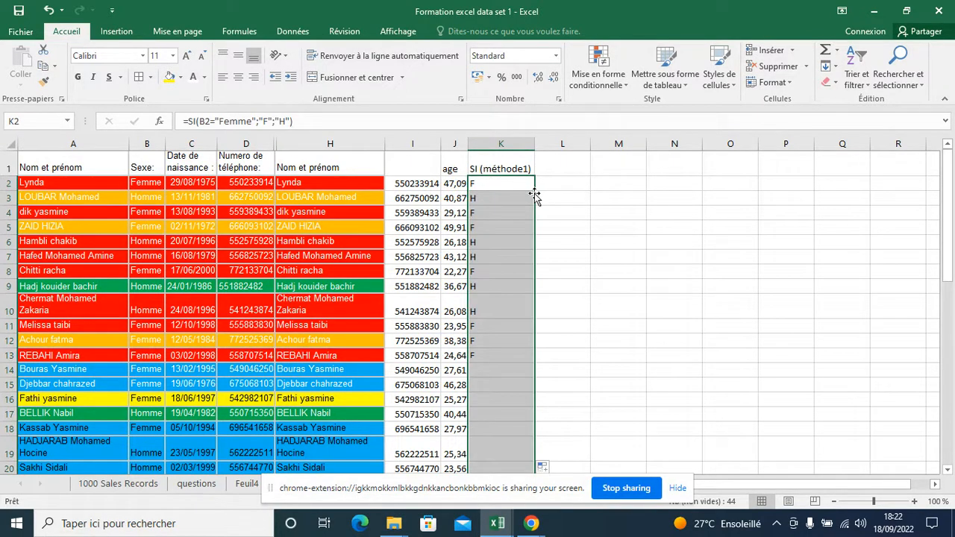
click(146, 184)
click(498, 186)
click(498, 198)
click(498, 166)
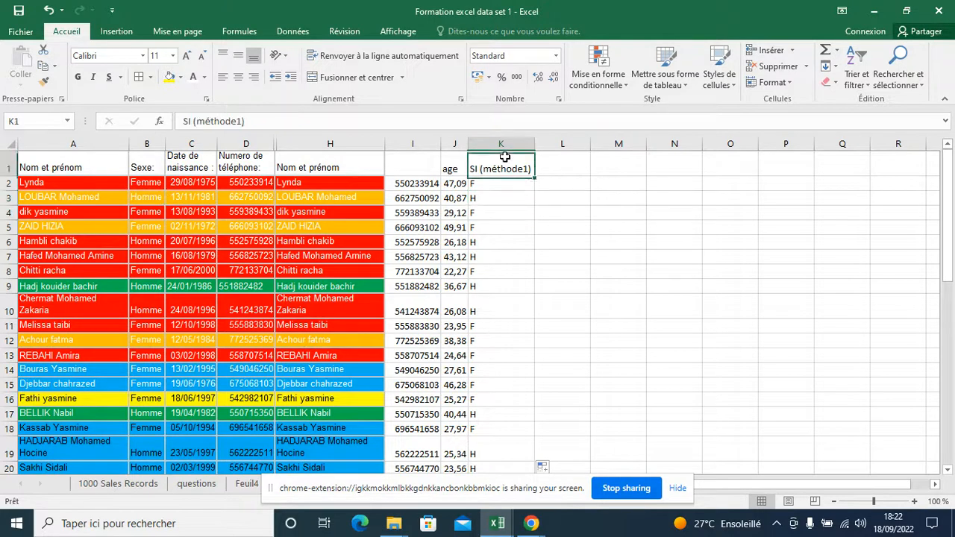
Enter the header "Si (Mehode2)" in cell L1
click(601, 201)
click(569, 185)
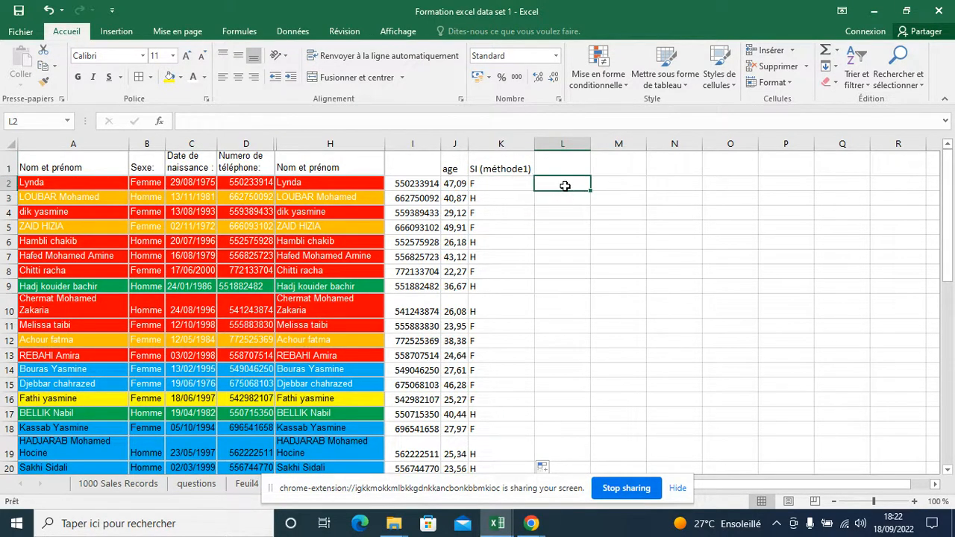
click(569, 166)
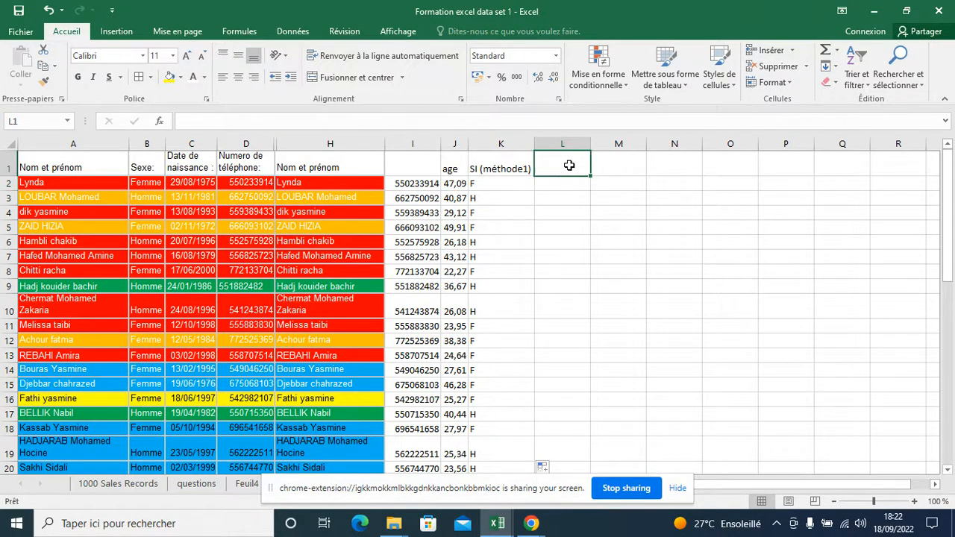
text(Si (Meht)
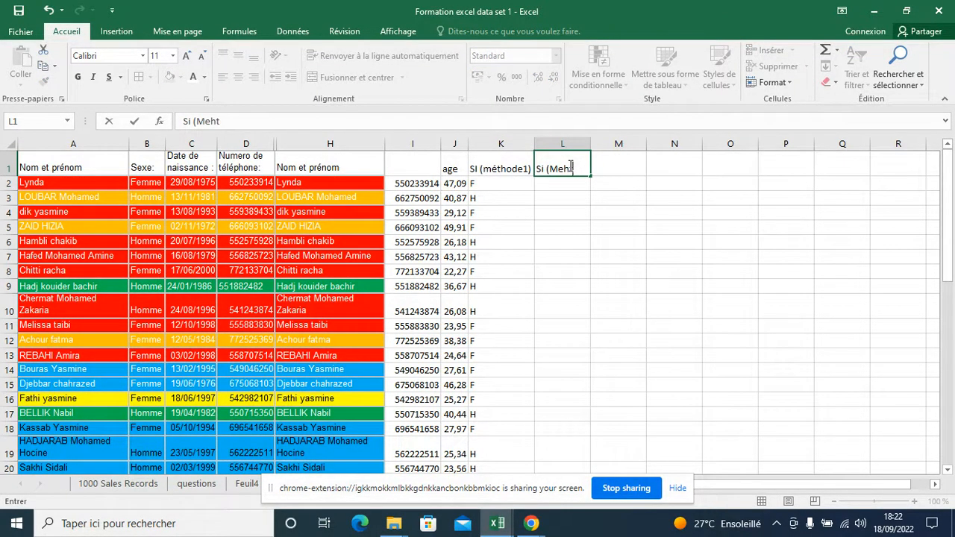
key(BackSpace)
text(ode2))
key(Return)
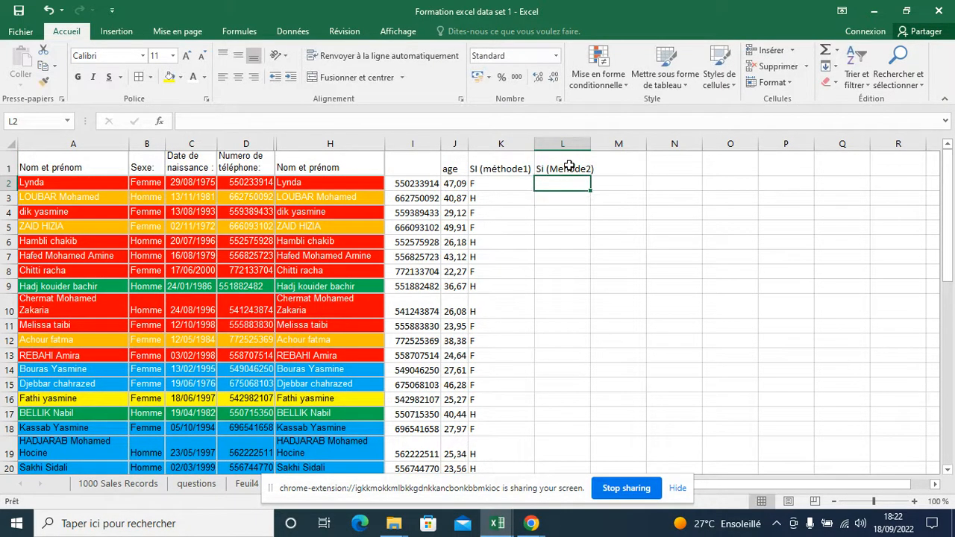
Start an SI formula in L2 that tests whether D2 equals I2
text(=)
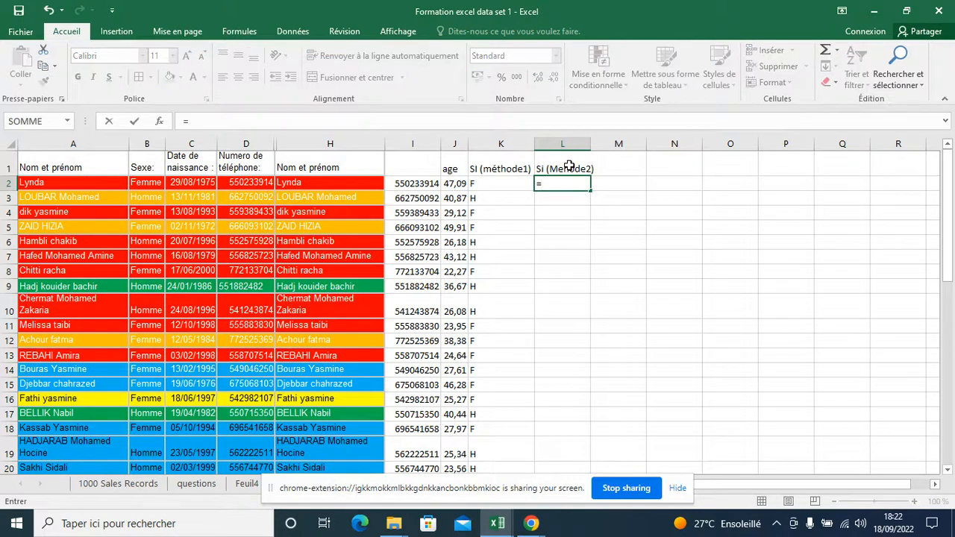
text(si)
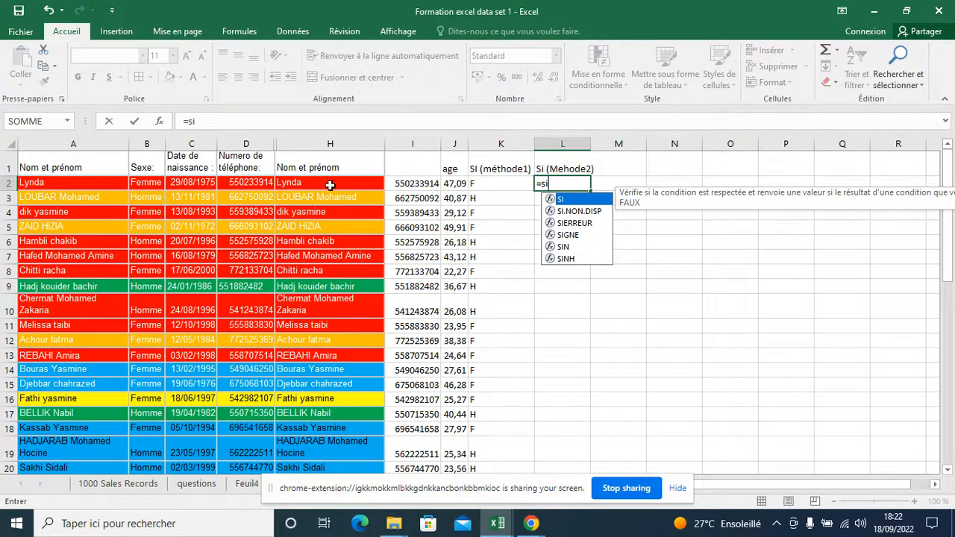
double_click(585, 201)
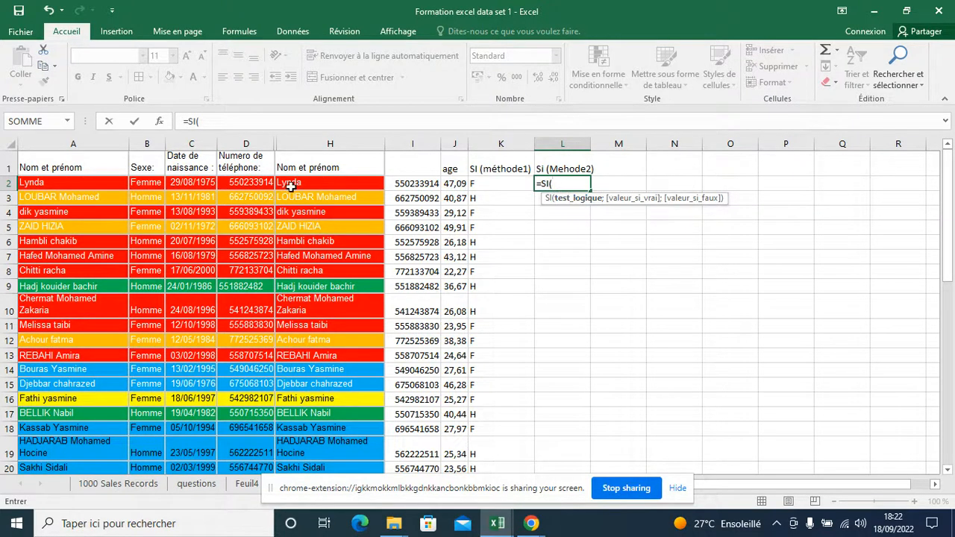
click(242, 184)
text(=)
click(429, 183)
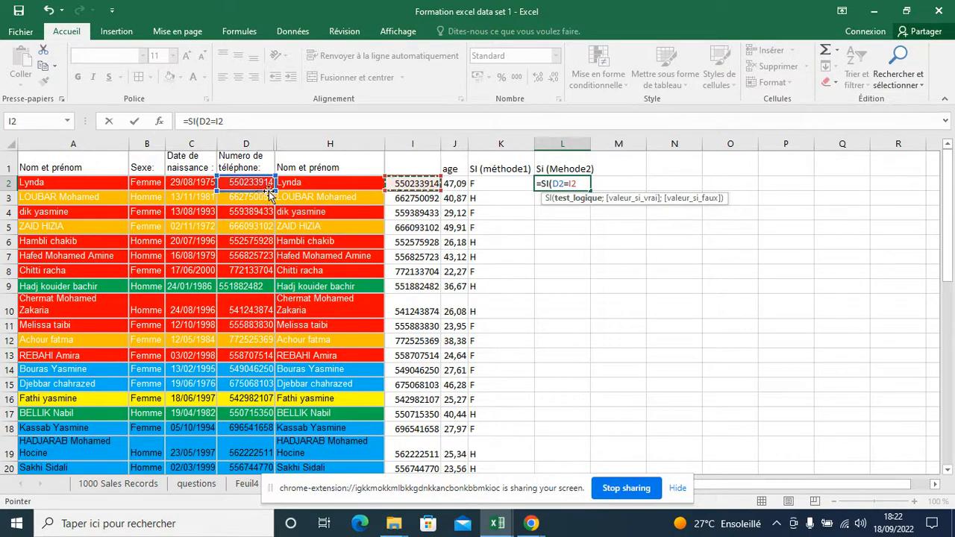
Complete the SI formula in L2 with "vrai" as the true value and "faux" as the false value
click(279, 121)
text(;"vrai")
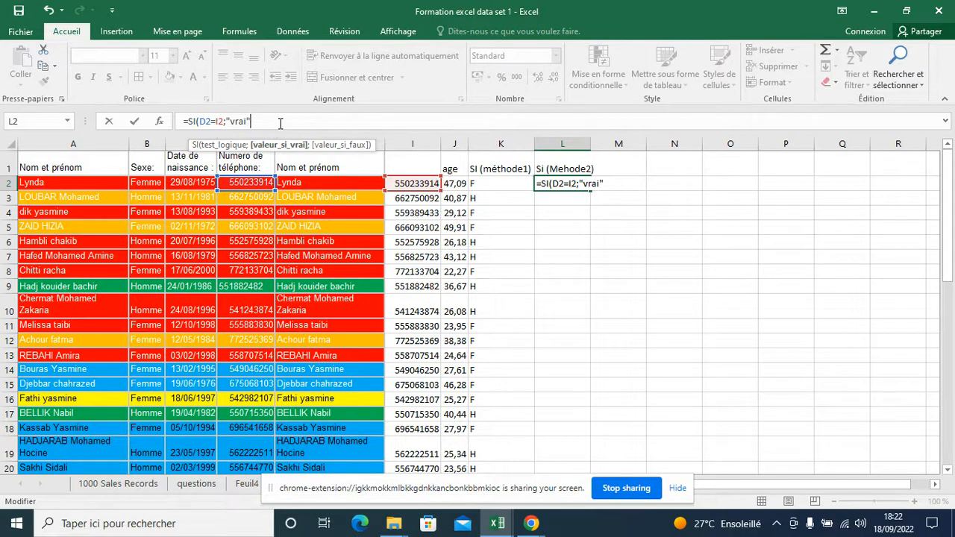
text(;)
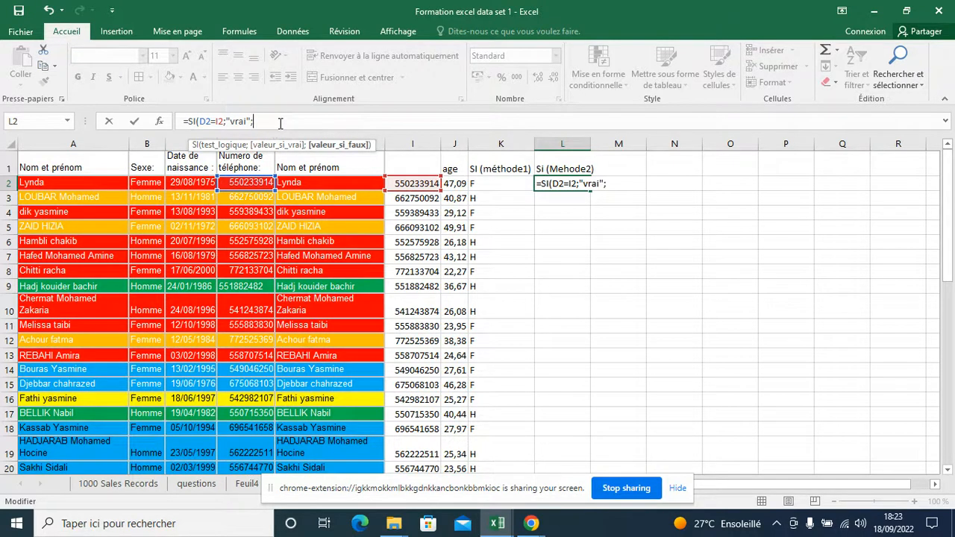
text("faux")
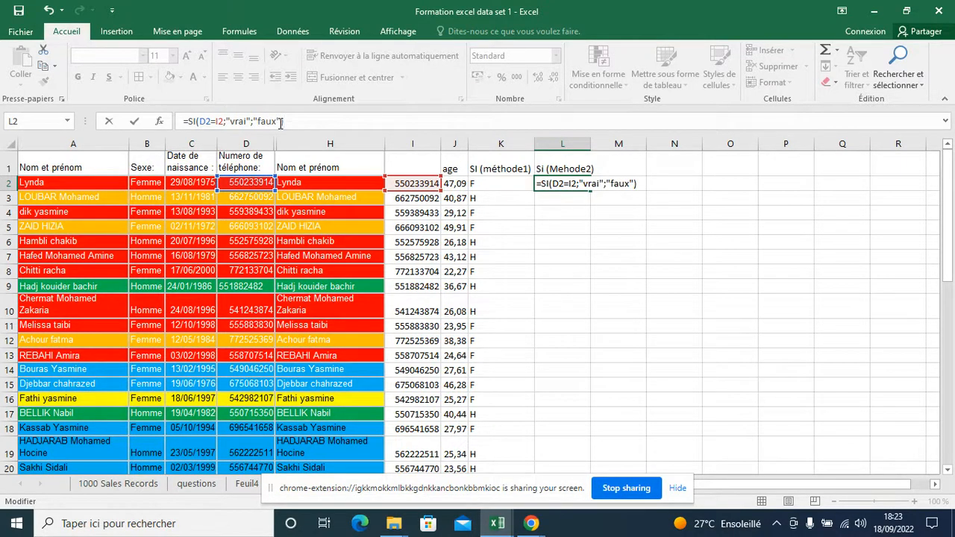
key(Return)
Fill the comparison formula from L2 down column L for all data rows
click(592, 183)
click(584, 182)
double_click(590, 190)
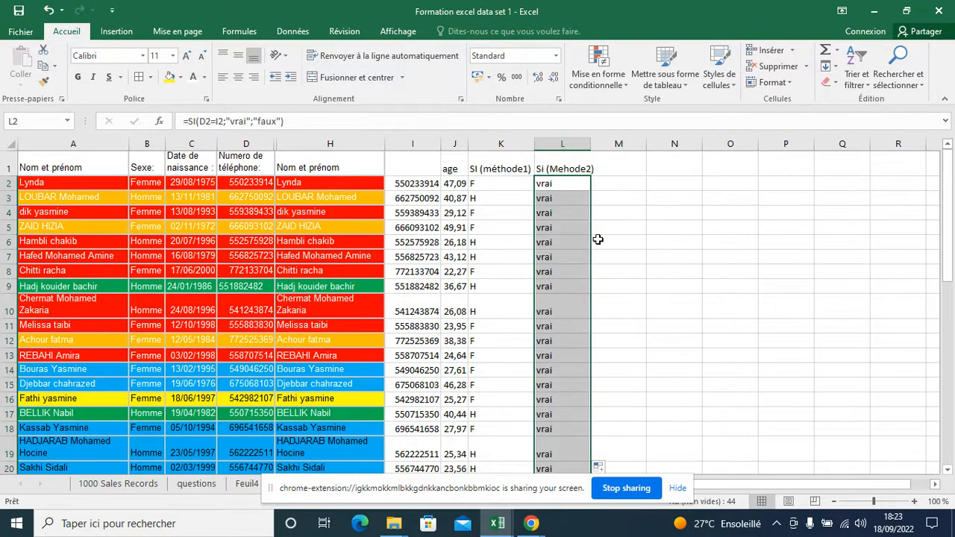
click(562, 169)
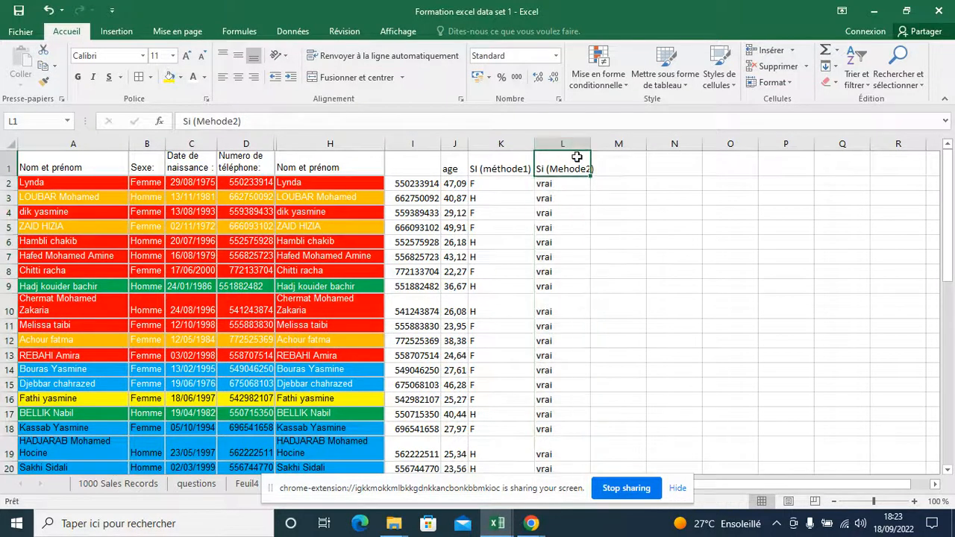
click(865, 81)
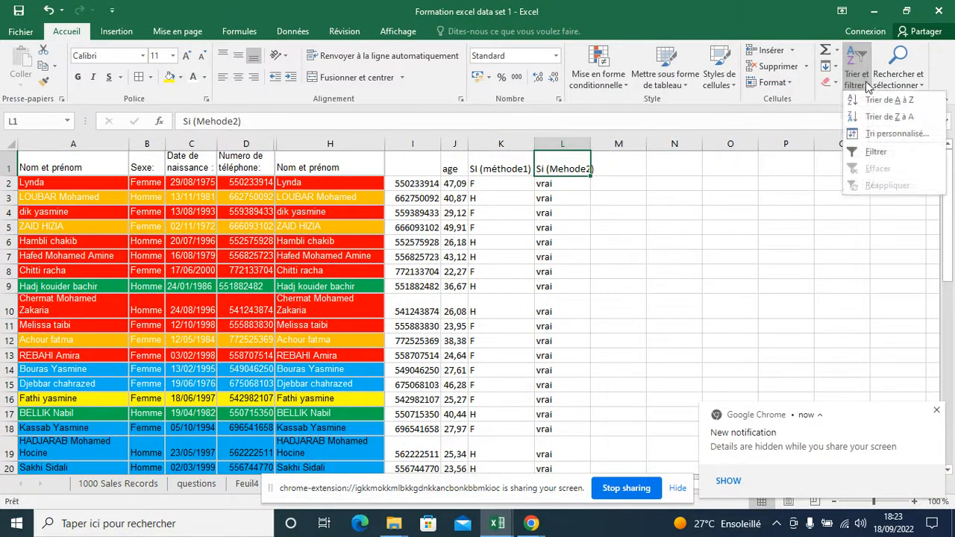
click(873, 149)
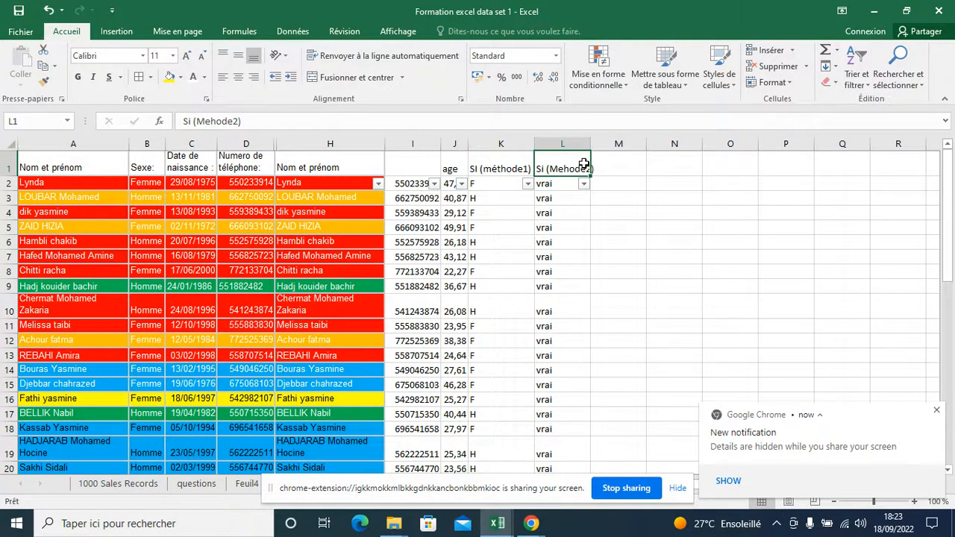
click(852, 80)
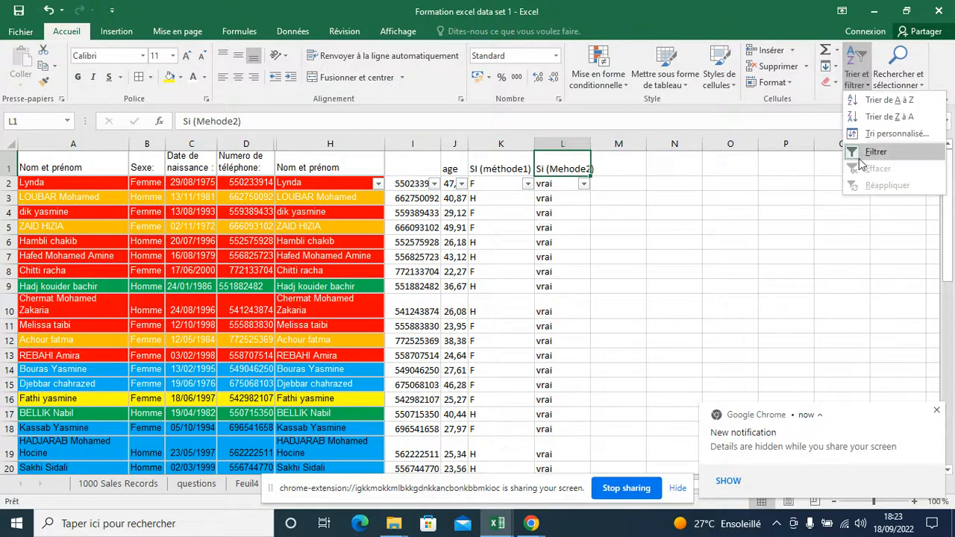
click(859, 159)
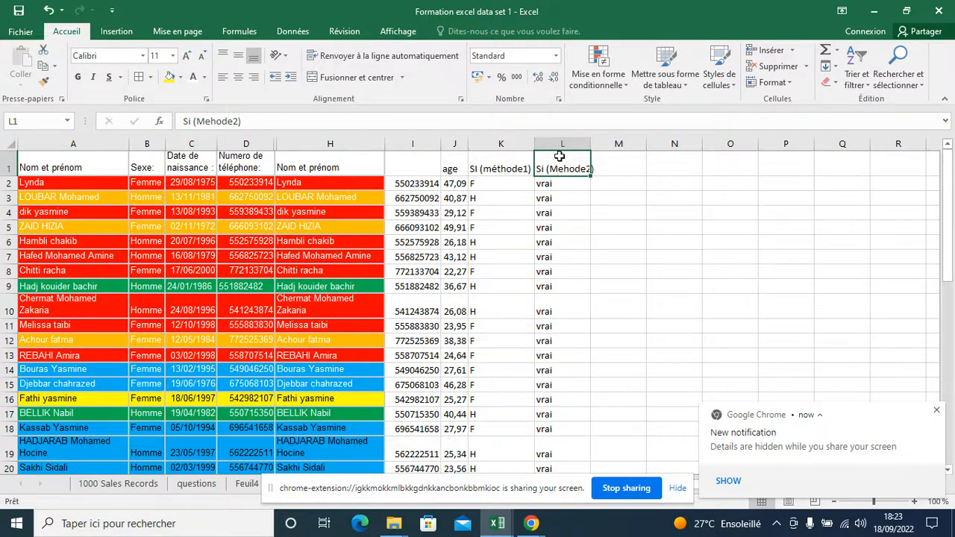
Select the header row from L1 back to A1 and apply filters to it
key(ctrl+shift+Left)
key(ctrl+shift+Left)
key(ctrl+shift+Left)
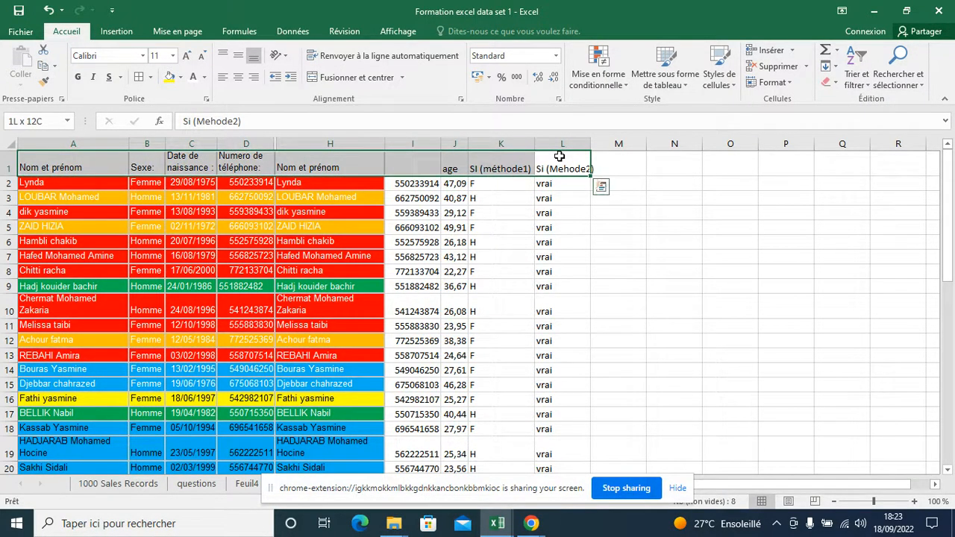
key(ctrl+shift+l)
Check the filter values of the Si (Mehode2) column and examine the RECHERCHEV formula in I2
click(556, 157)
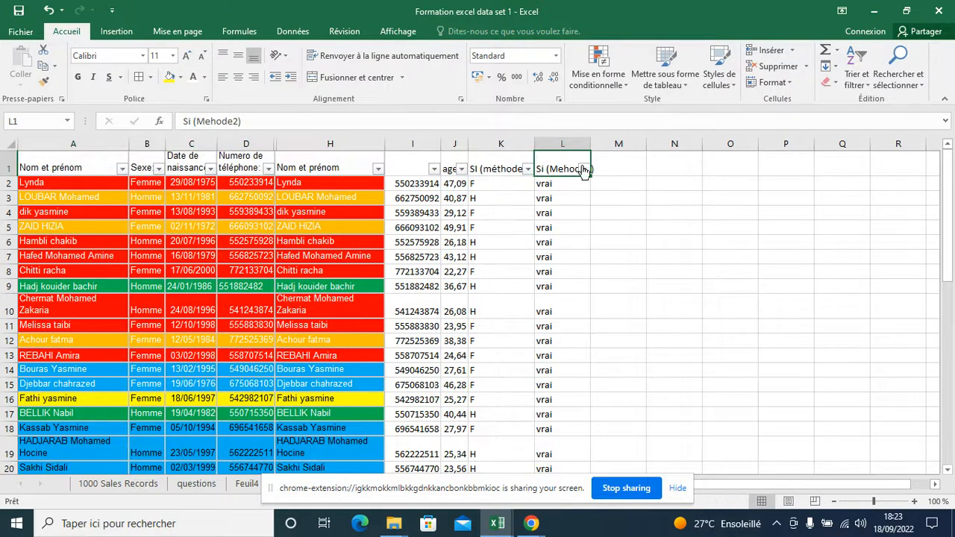
click(583, 169)
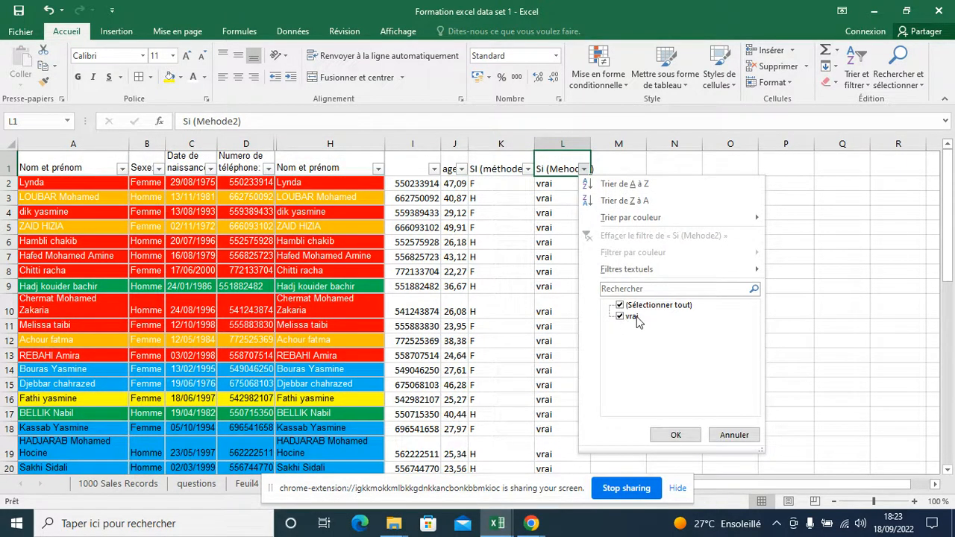
click(676, 435)
click(416, 186)
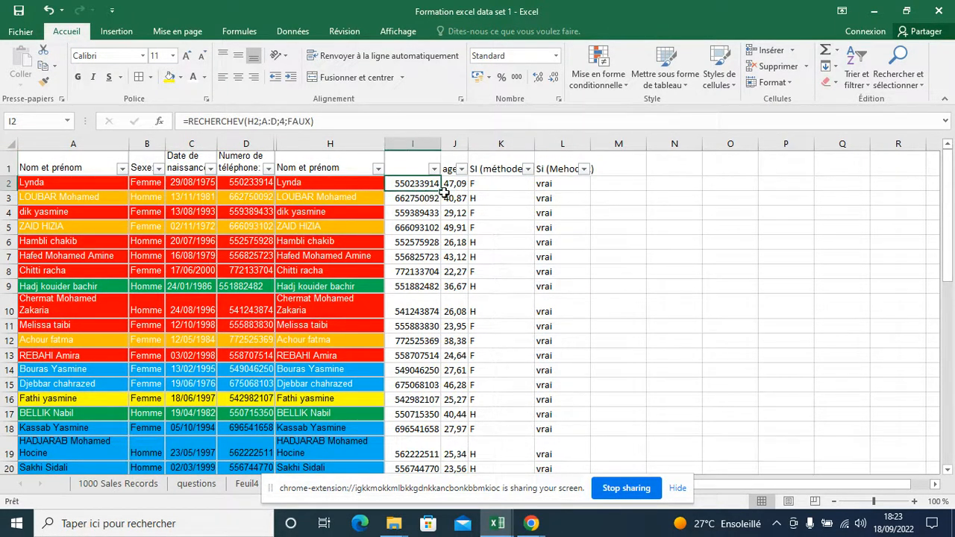
click(225, 122)
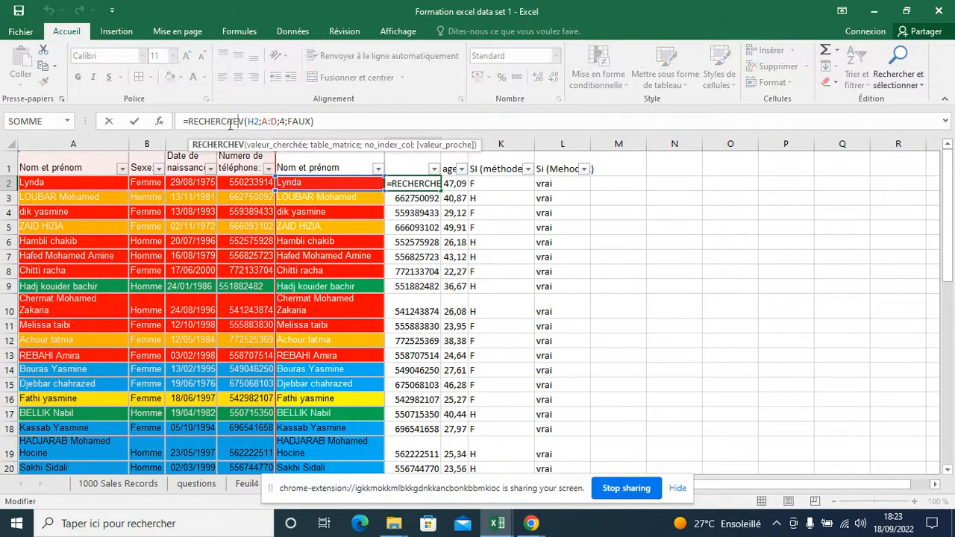
key(Return)
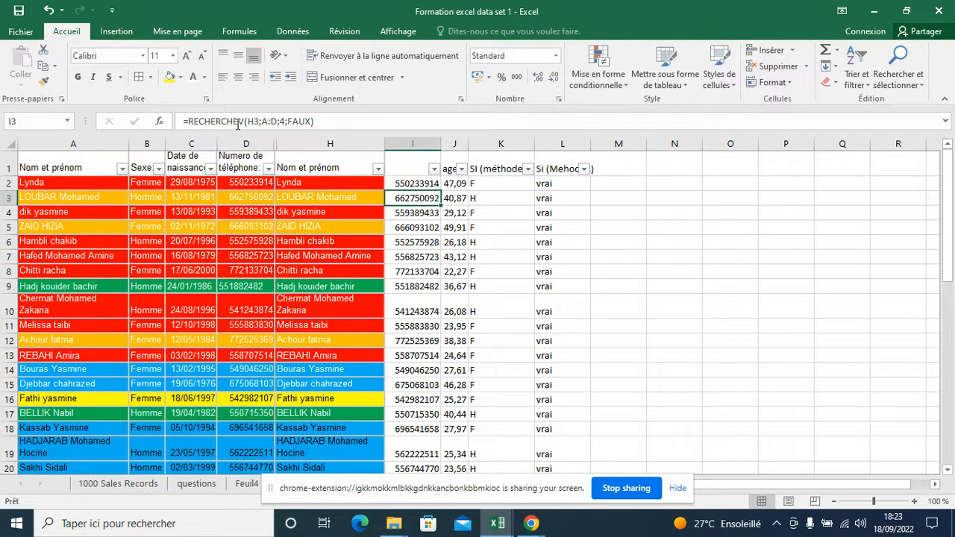
Enter the header "Si (methode3)" in M1 and widen column M to fit it
click(432, 185)
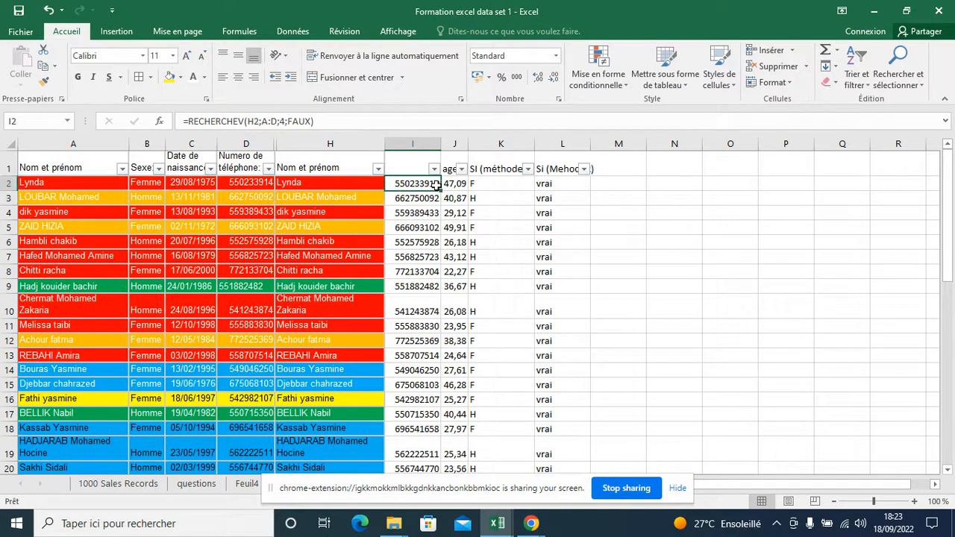
click(565, 187)
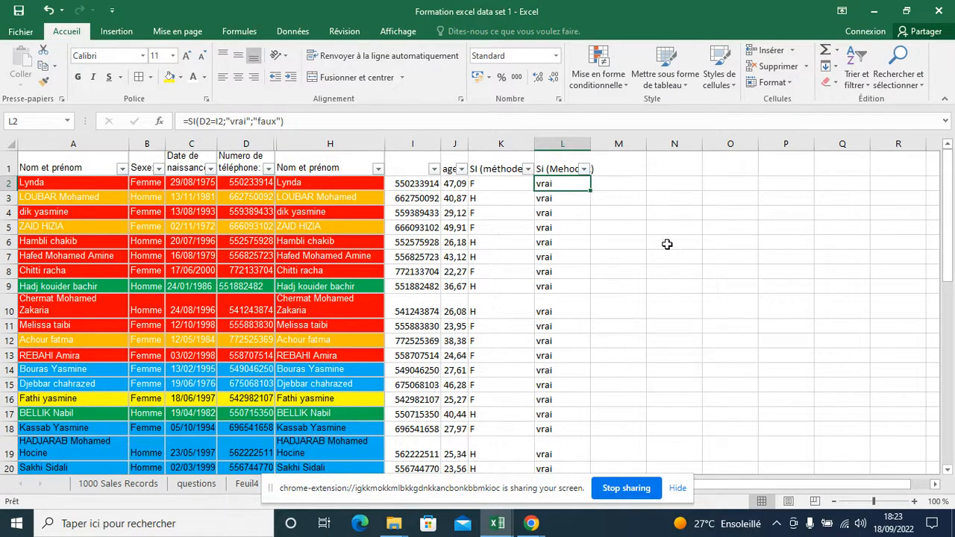
click(641, 163)
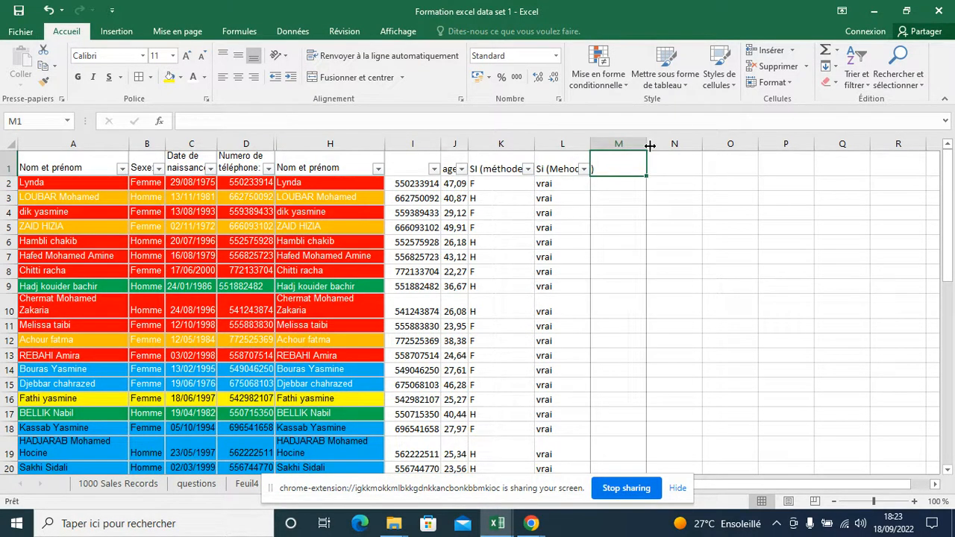
text(Si (methode 3))
key(Return)
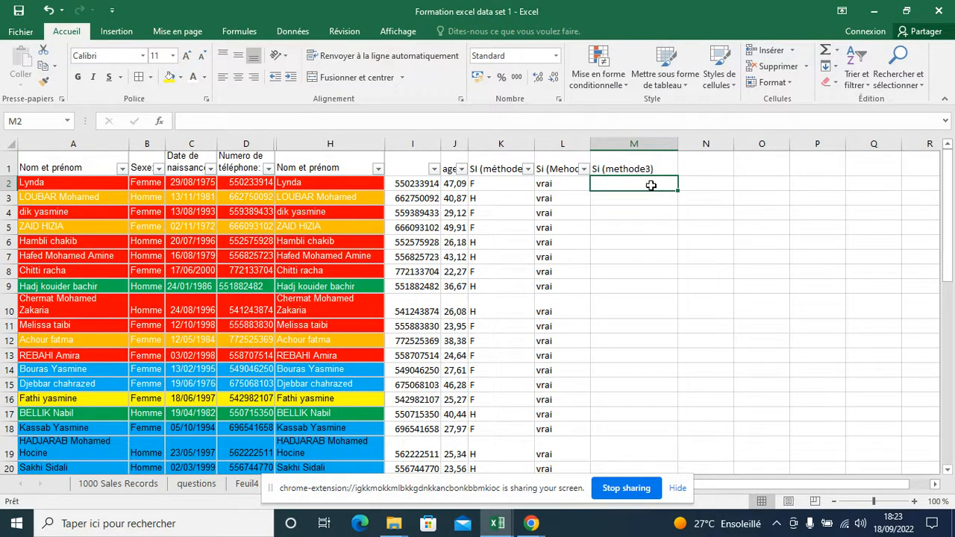
Examine the AUJOURDHUI formula that computes the age in J2
text(=)
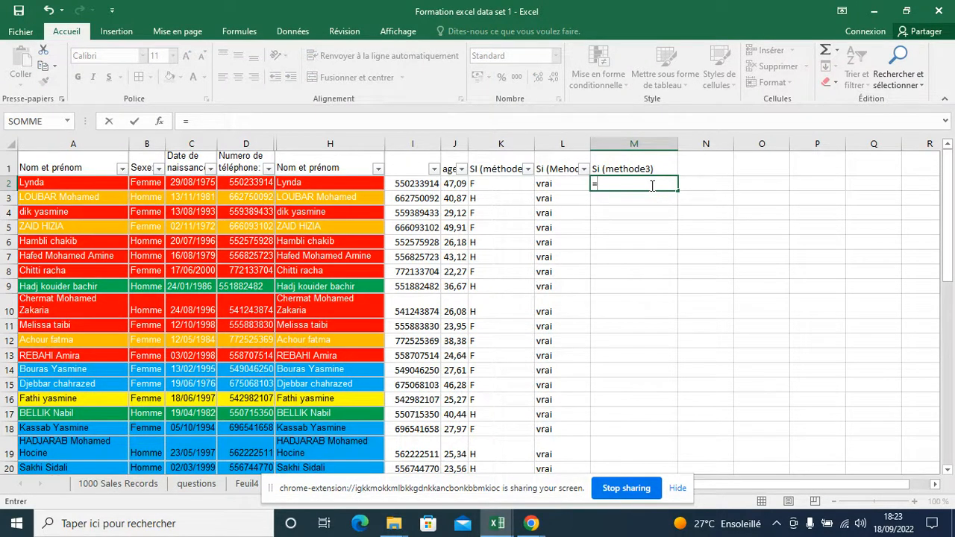
key(Escape)
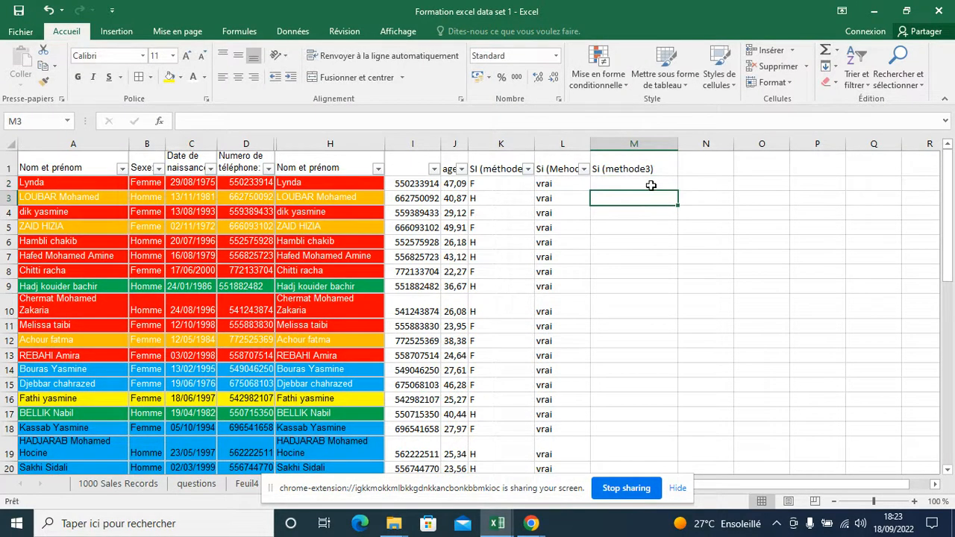
click(453, 187)
click(216, 121)
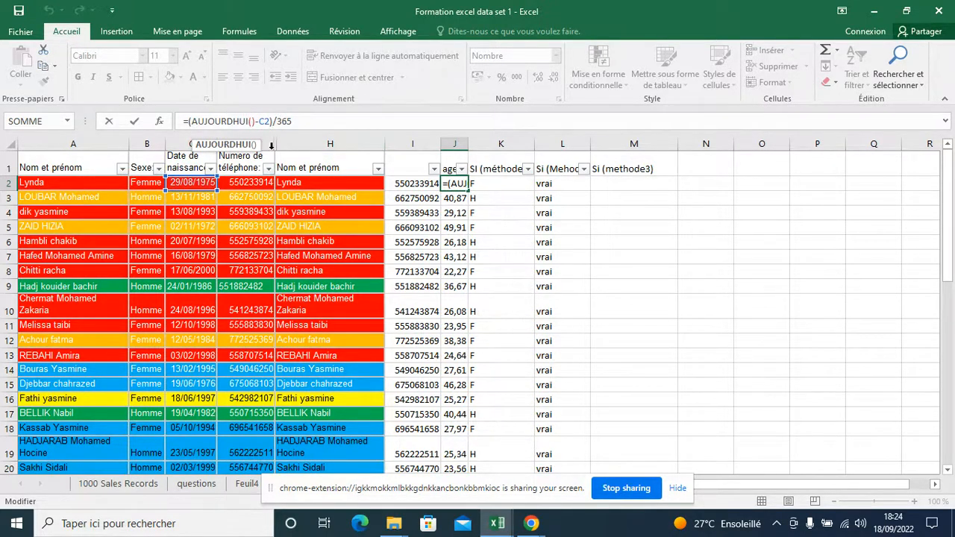
click(303, 122)
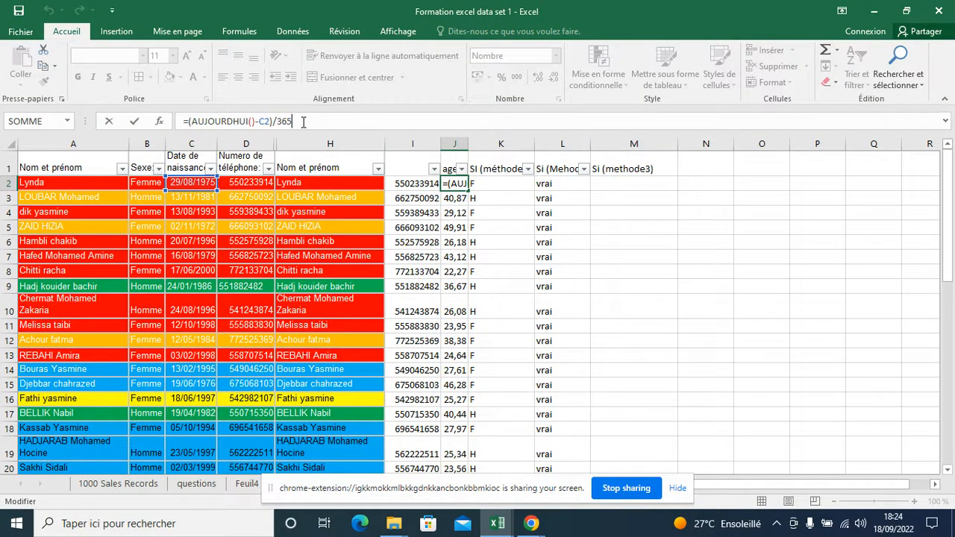
key(Return)
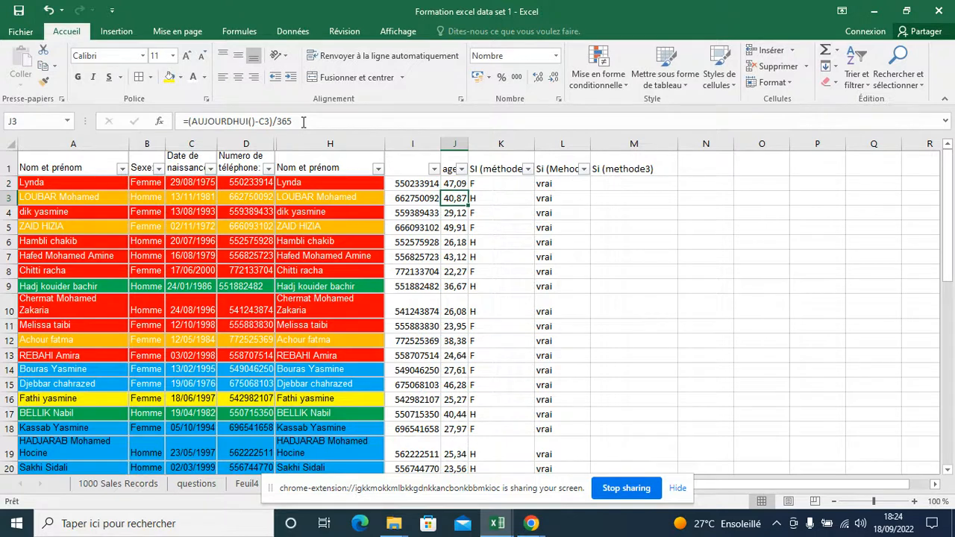
click(456, 182)
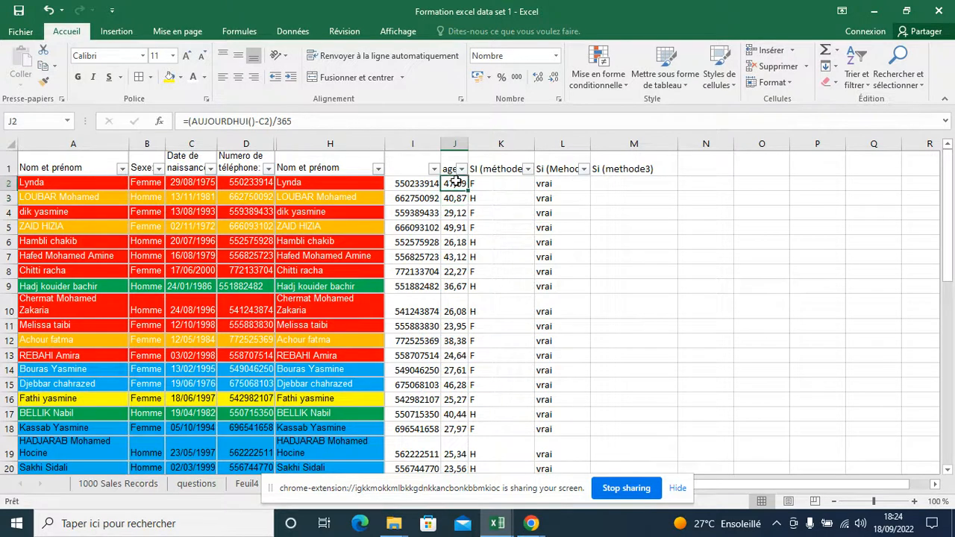
Check the range of ages in the filter values of the age column
click(653, 189)
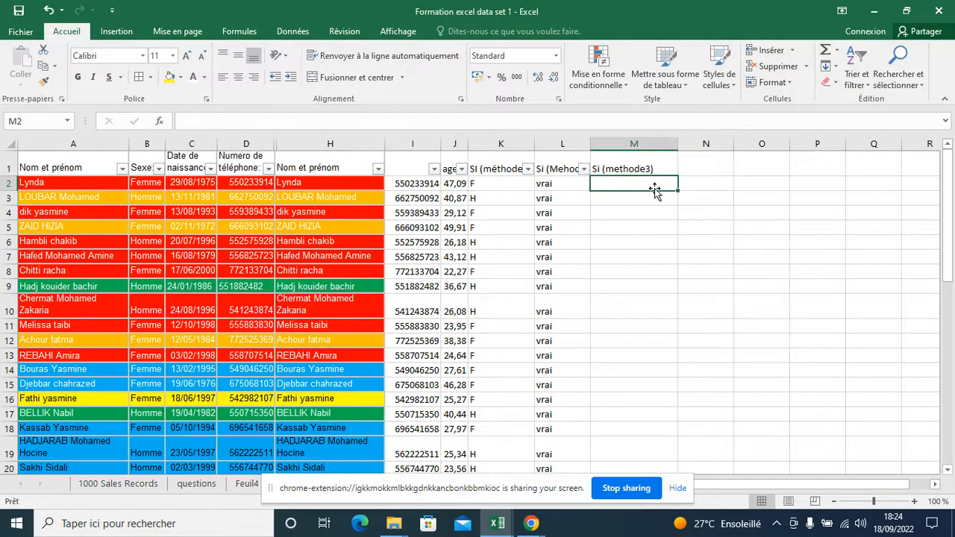
click(462, 168)
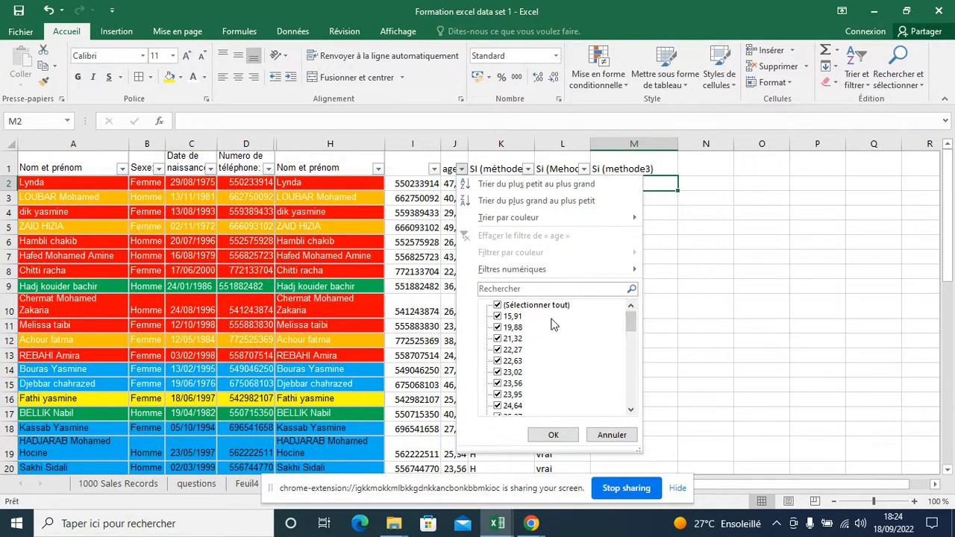
mouse_move(633, 323)
mouse_down()
mouse_move(638, 414)
mouse_move(632, 321)
mouse_up()
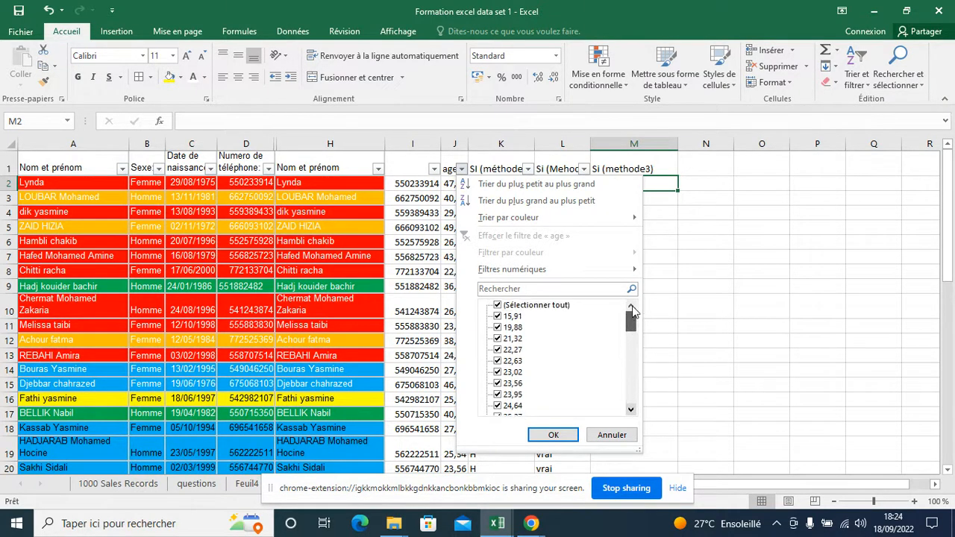
click(680, 320)
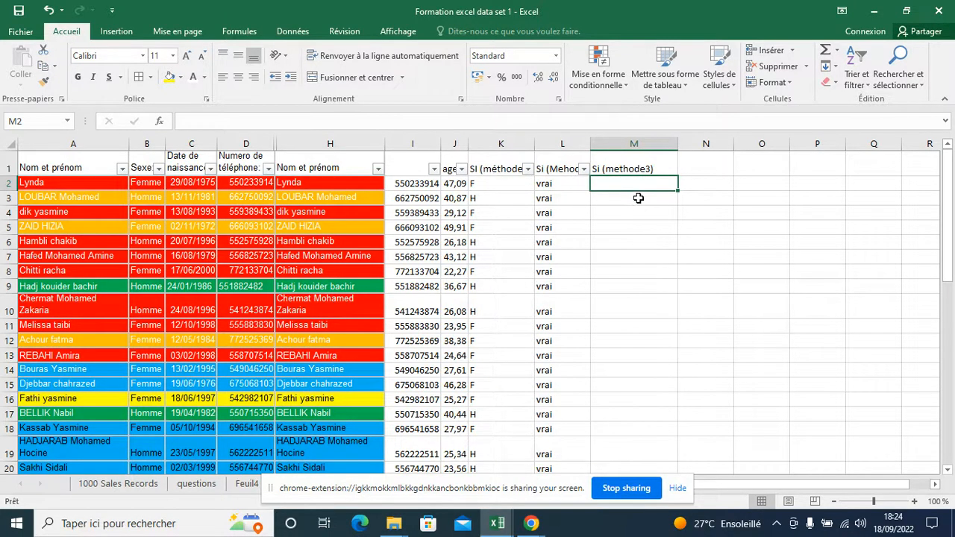
text(=)
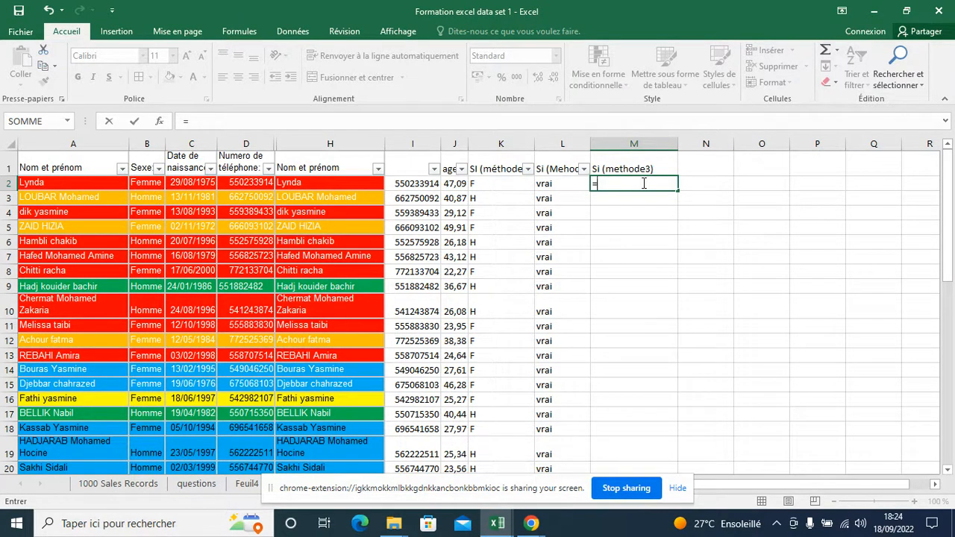
text(()
key(BackSpace)
key(BackSpace)
text(si)
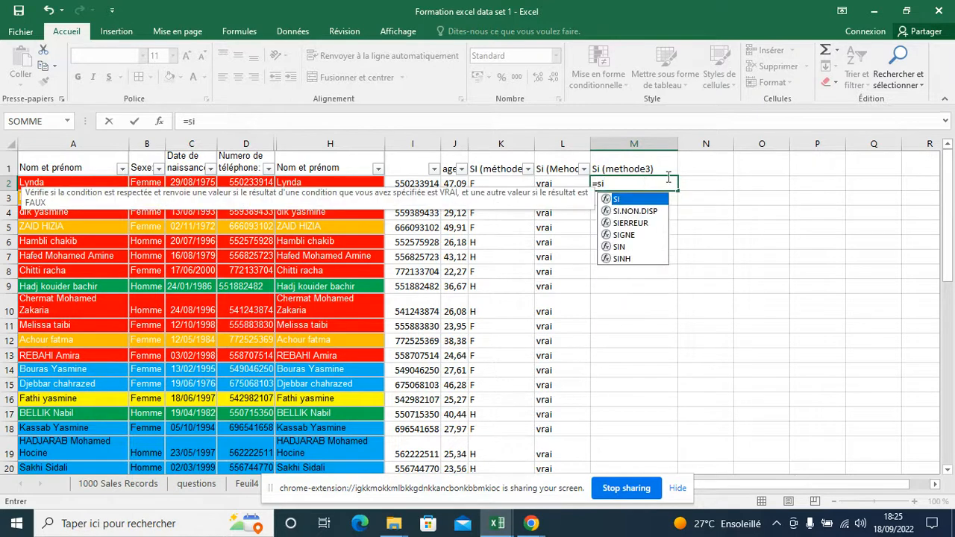
double_click(618, 199)
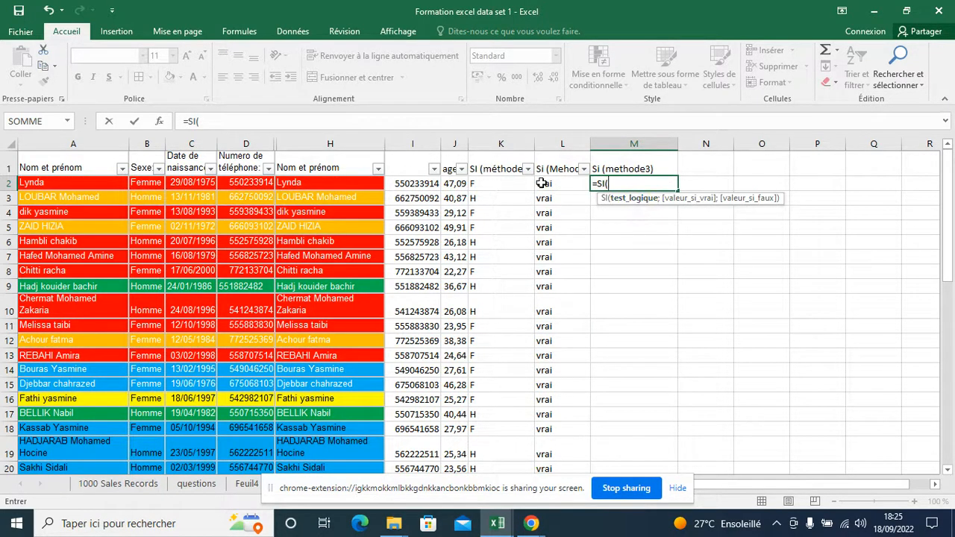
click(450, 184)
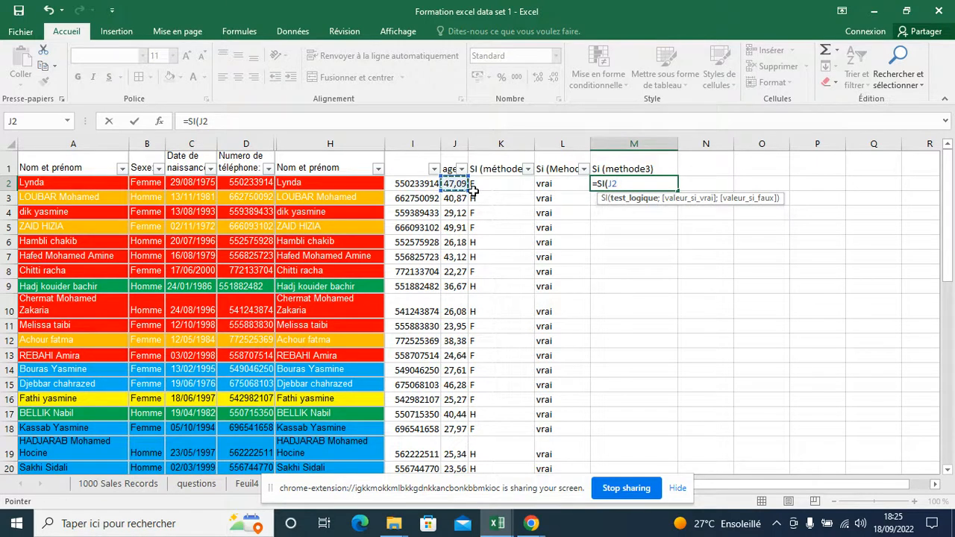
text(>40;")
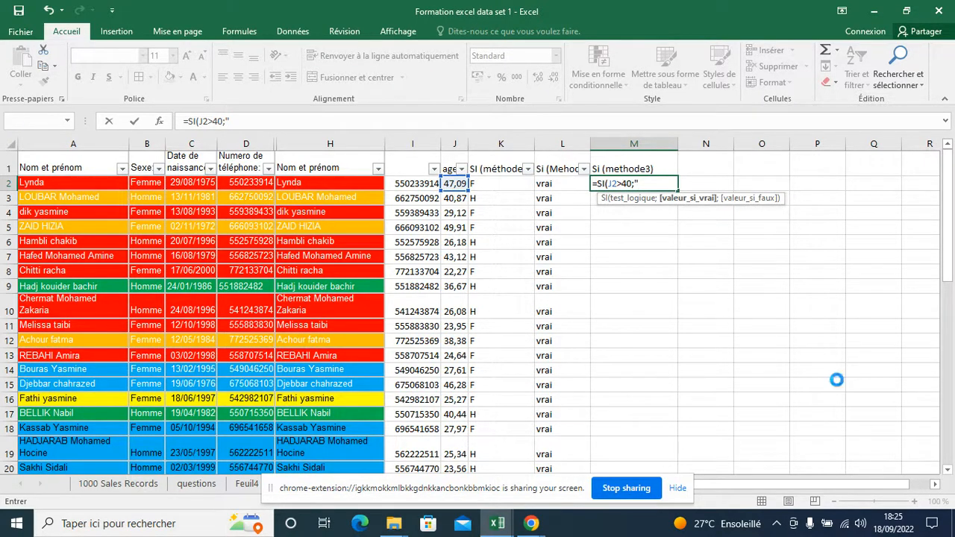
key(Return)
click(547, 313)
key(Return)
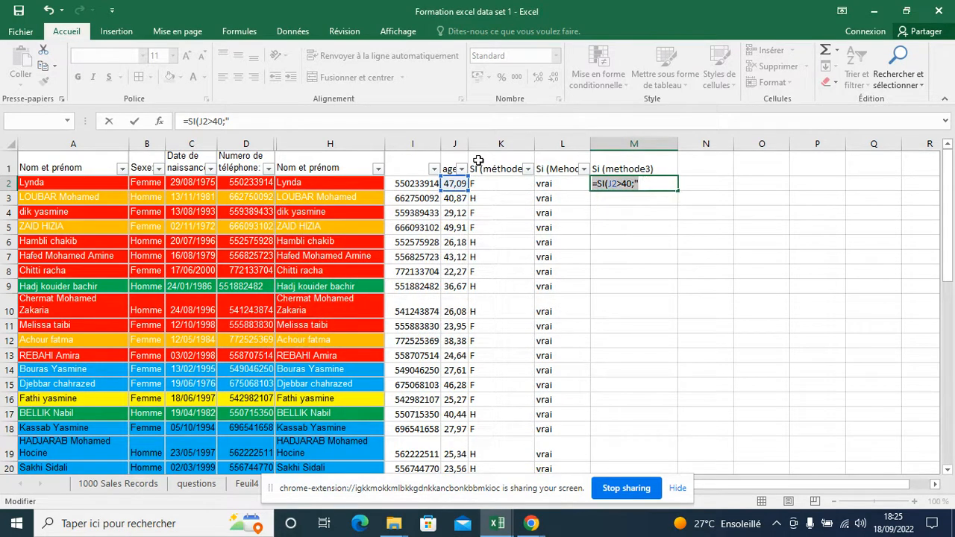
key(Escape)
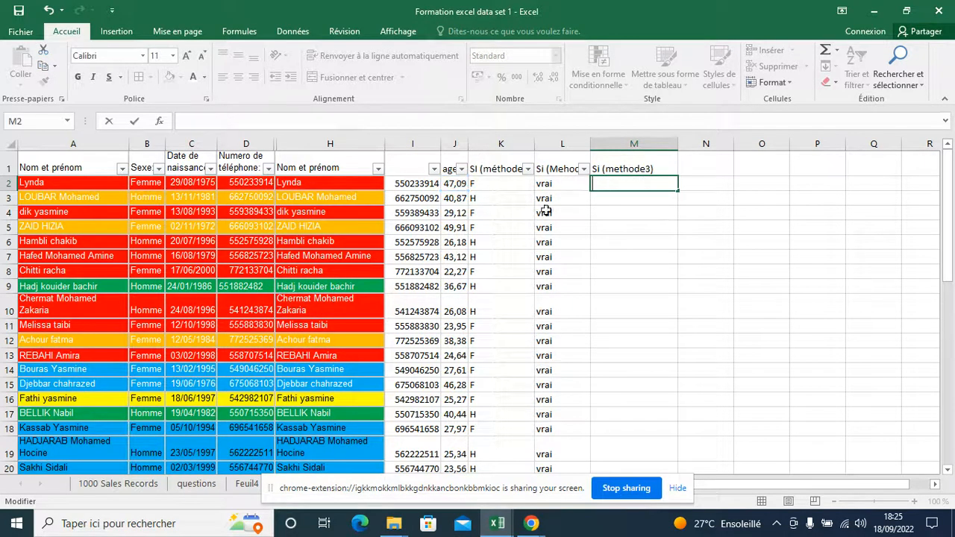
Start an SI formula in M2 with the logical test J2>40
click(706, 242)
scroll(716, 239, up, 3)
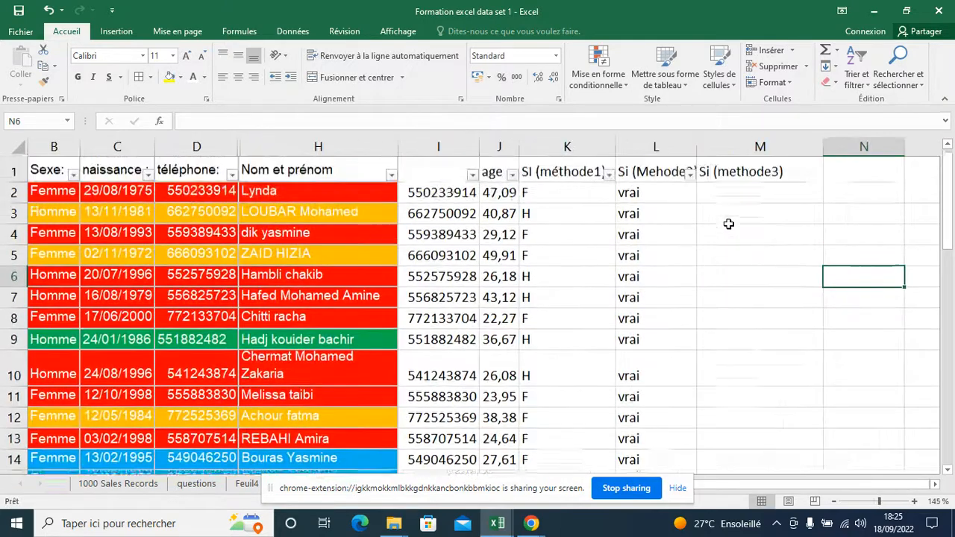
click(739, 211)
text(+)
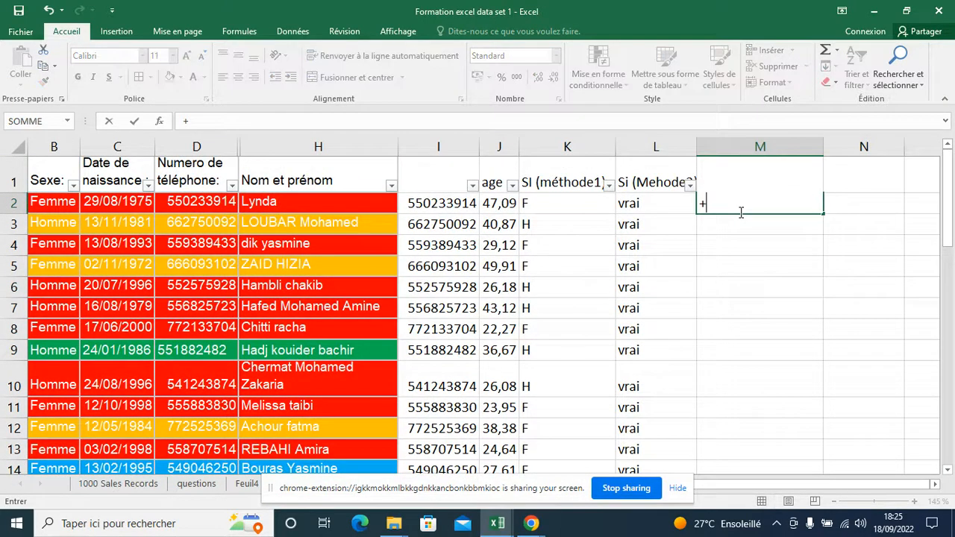
text(SI()
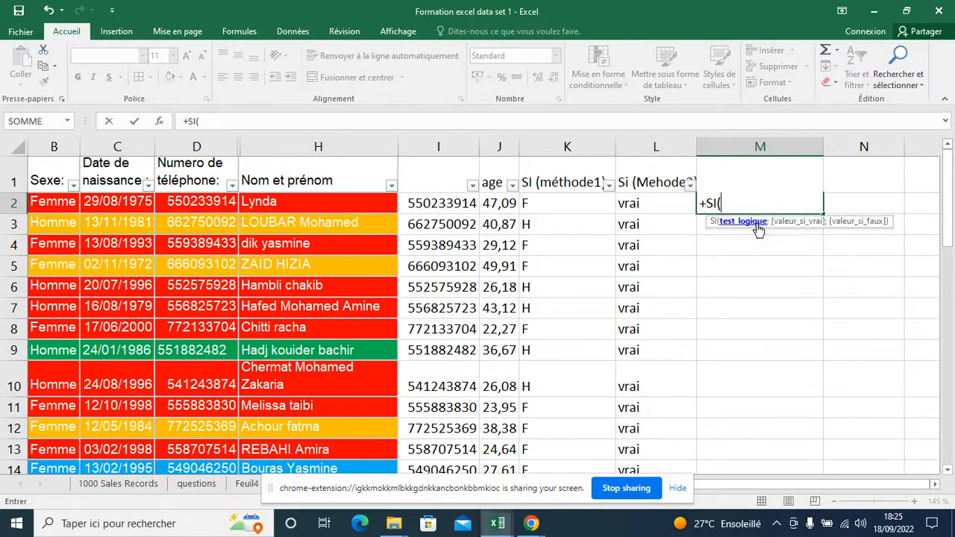
click(491, 204)
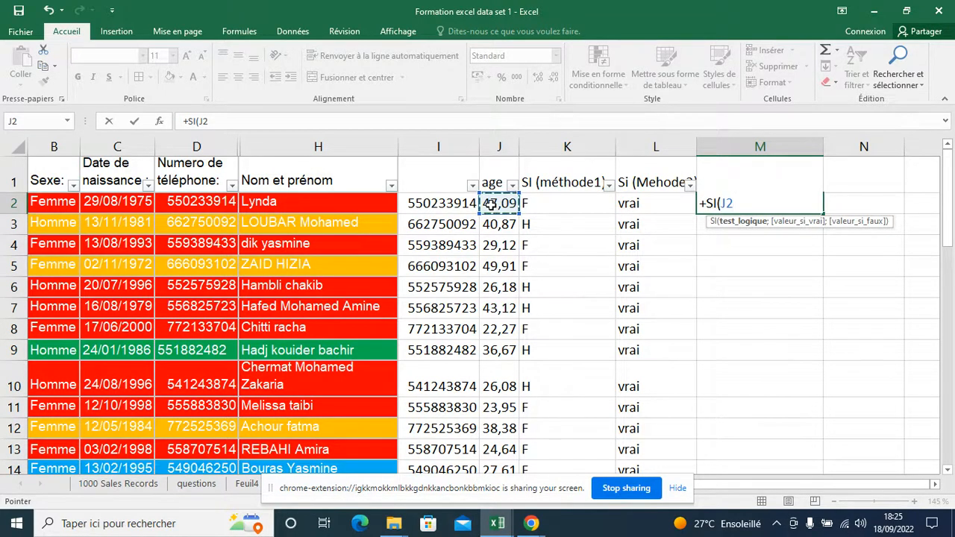
text(>)
key(alt)
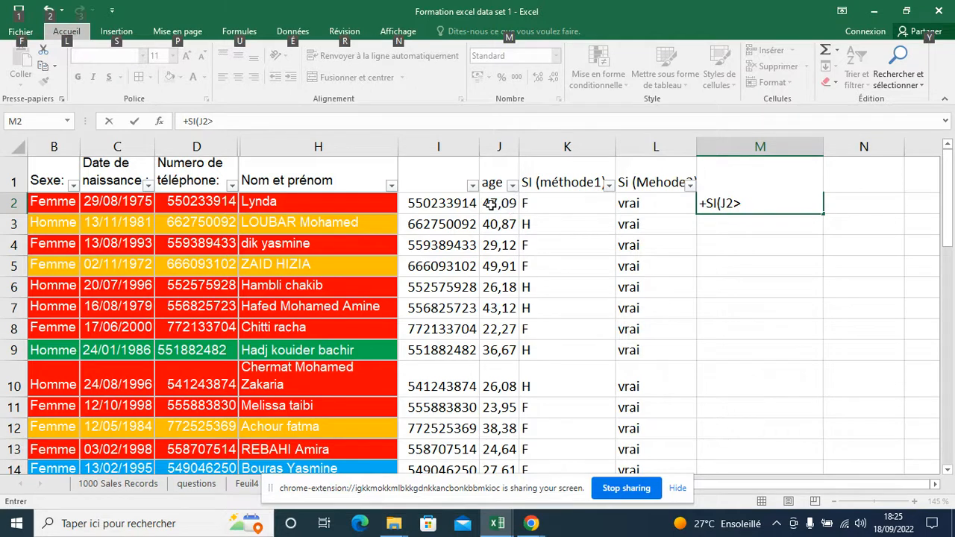
click(346, 125)
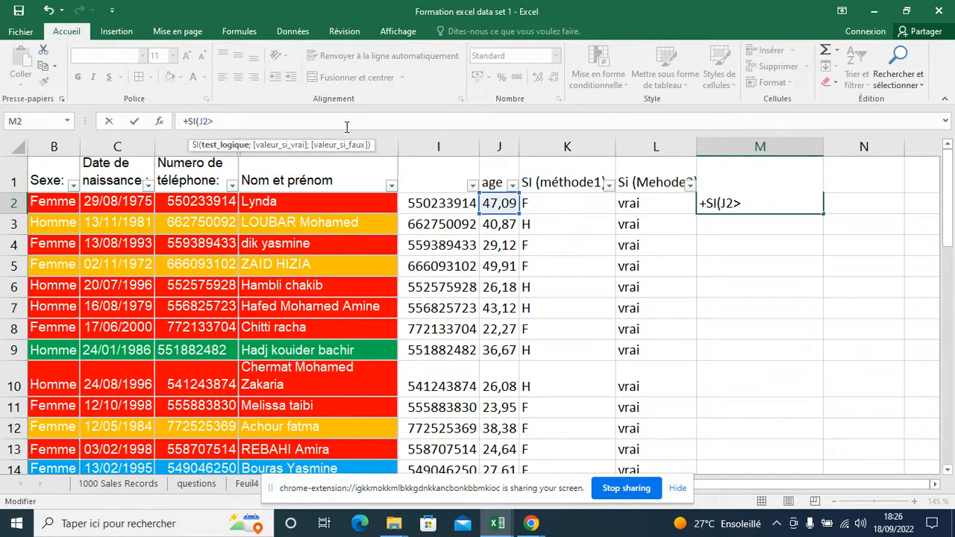
text(40)
key(BackSpace)
text(.)
key(BackSpace)
text(,)
key(BackSpace)
text(;)
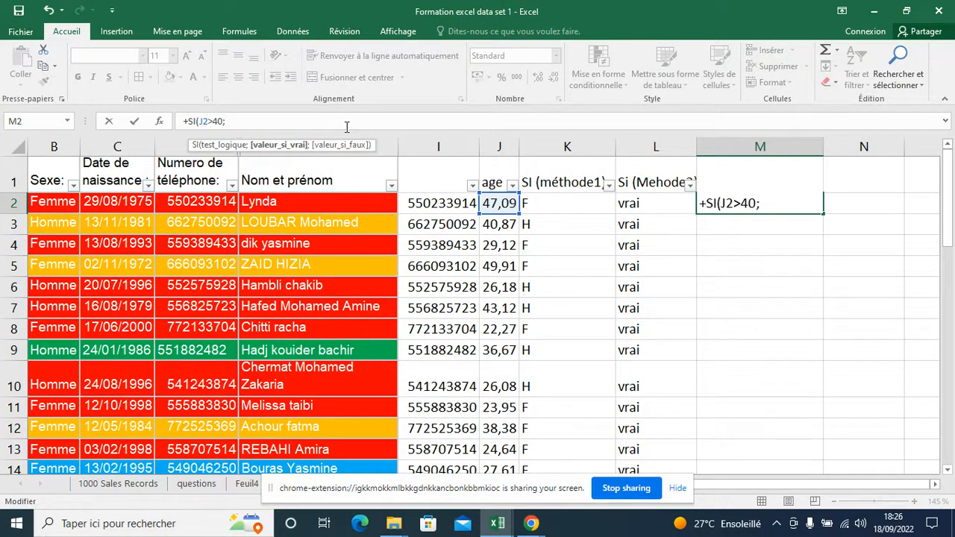
Add "Senior" as the true value of the SI formula in M2
text("Senior";)
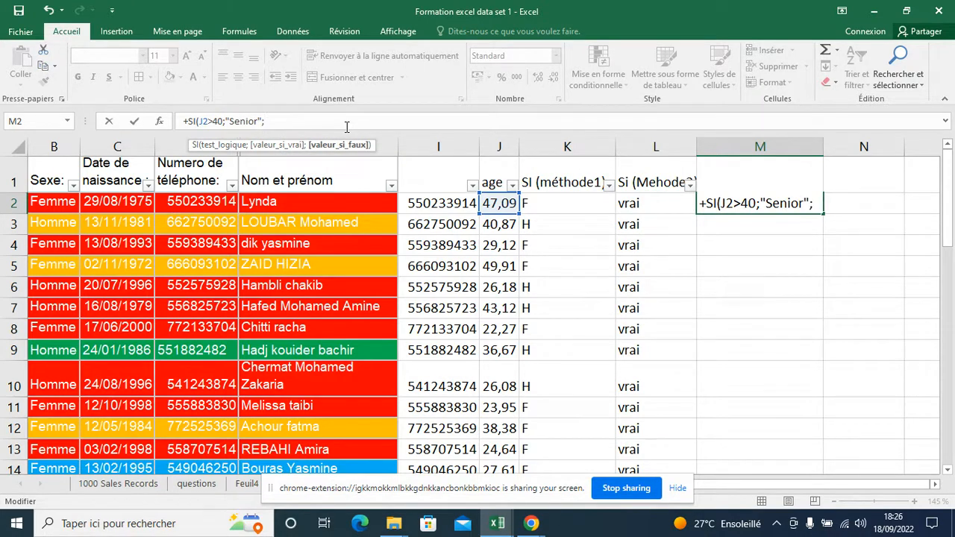
text(si)
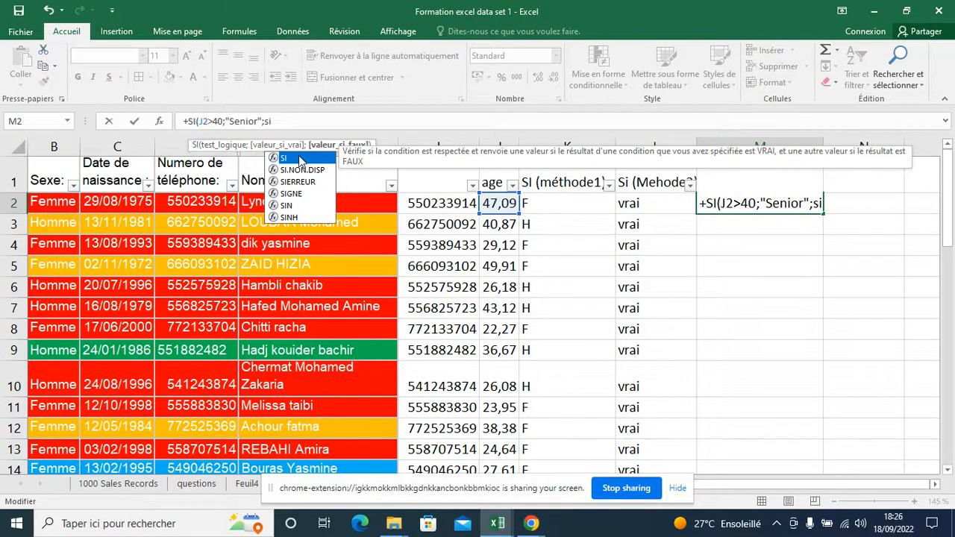
Nest a second SI as the false value, testing J2>30 with "Maitrise" as its true value
double_click(287, 158)
click(500, 203)
click(322, 120)
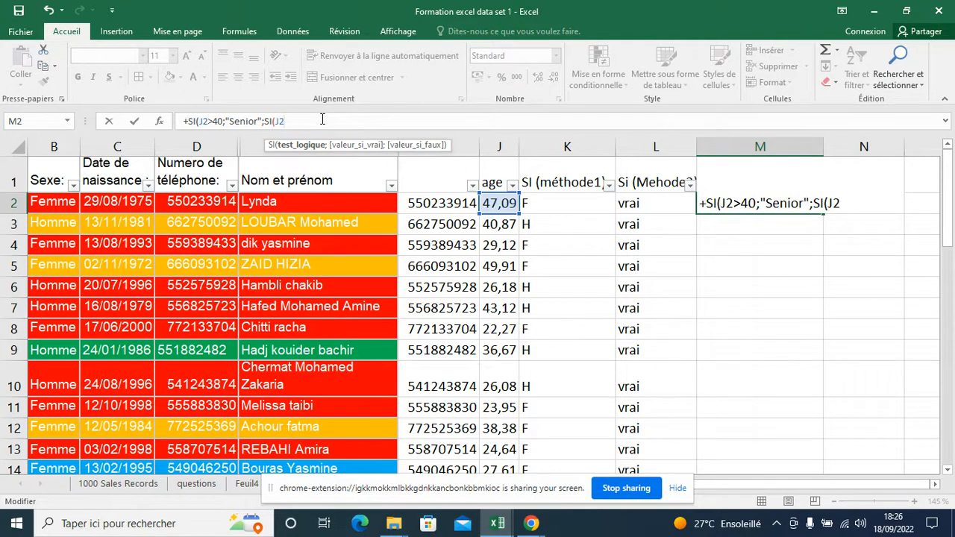
text(>30)
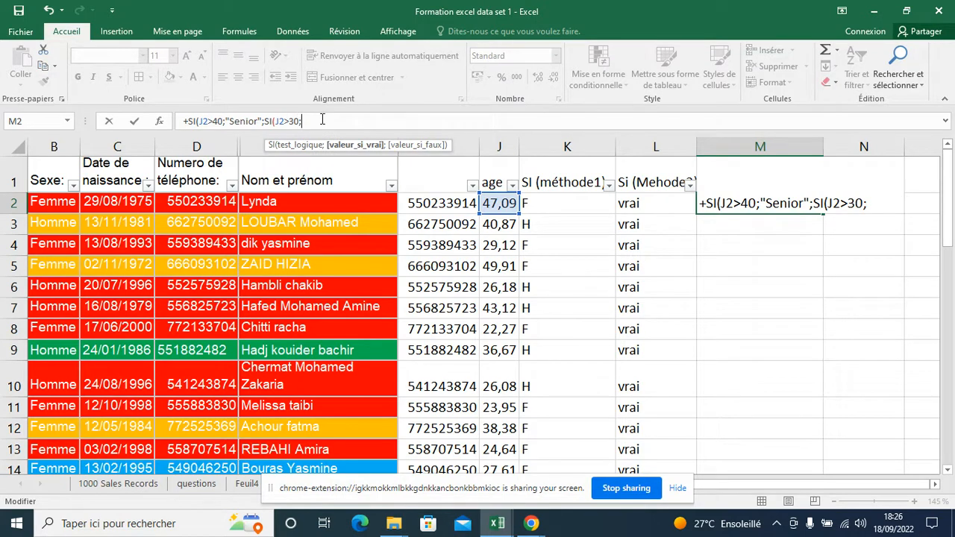
text("Mair)
text(rise)
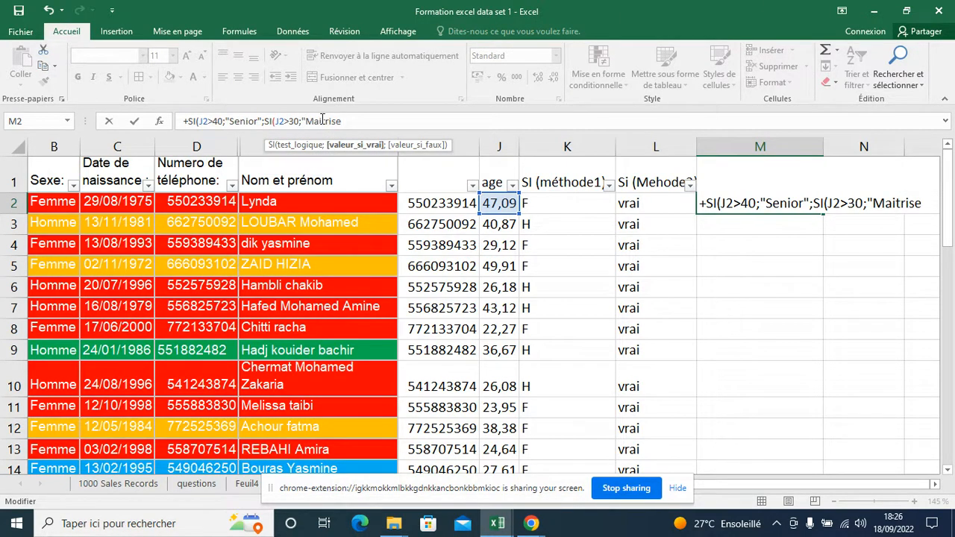
text(";)
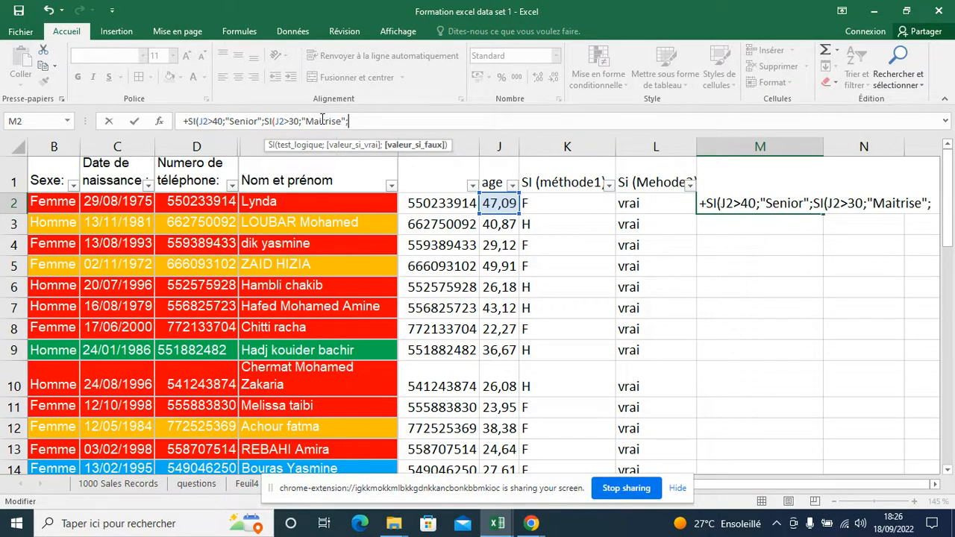
text(SI)
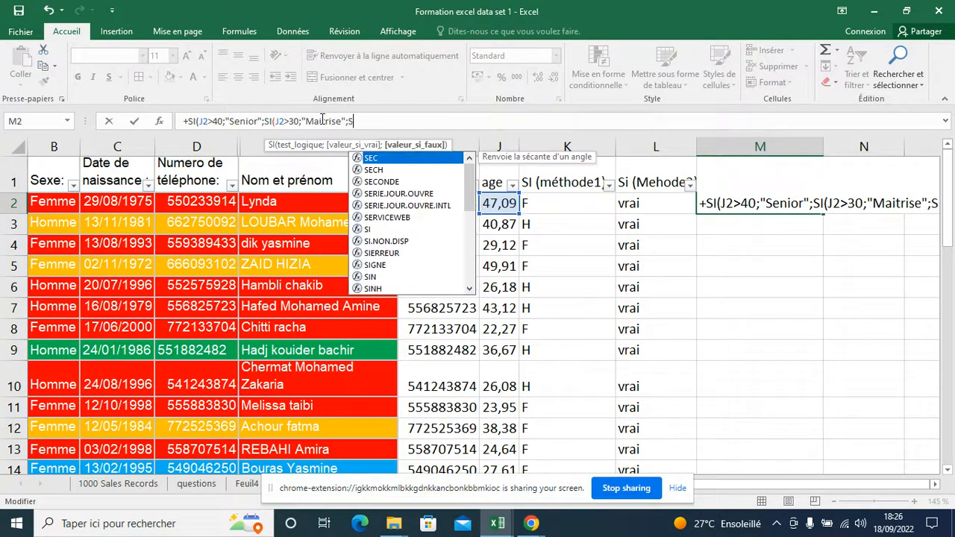
Nest a third SI as the next false value in the M2 formula, with the logical test J2>20
double_click(373, 158)
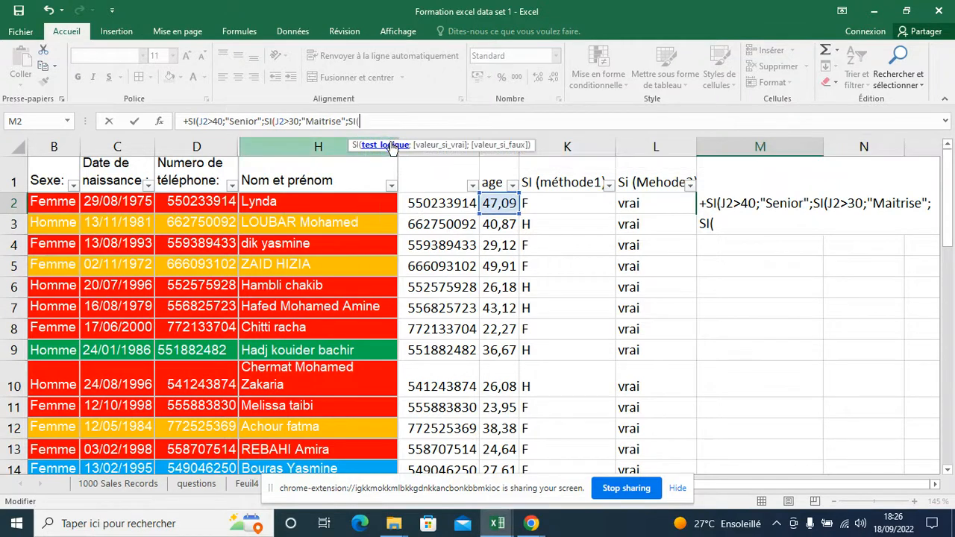
click(491, 208)
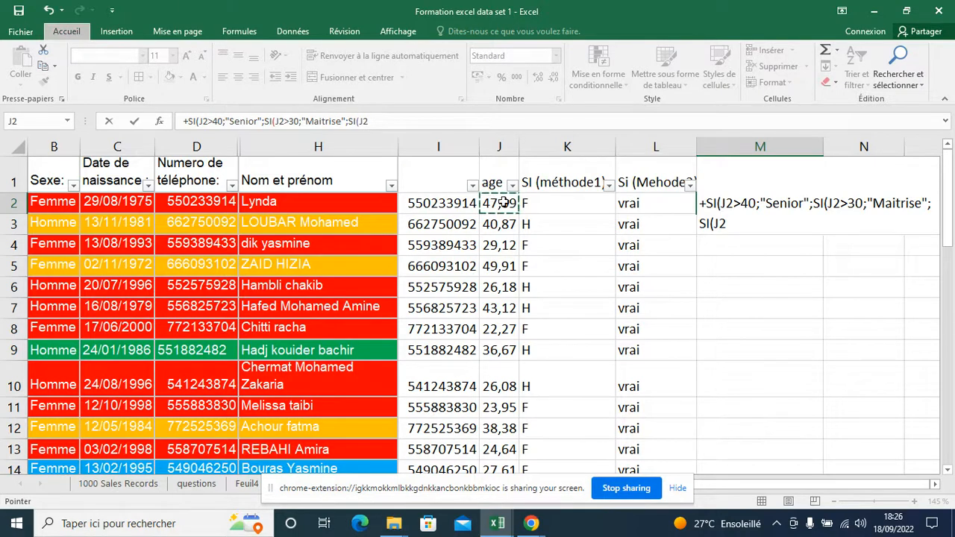
click(409, 122)
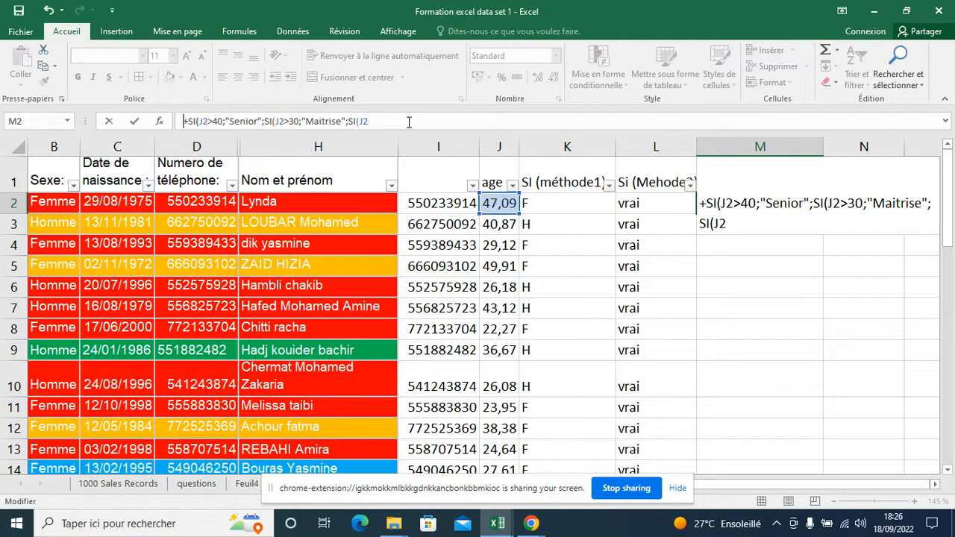
text(>)
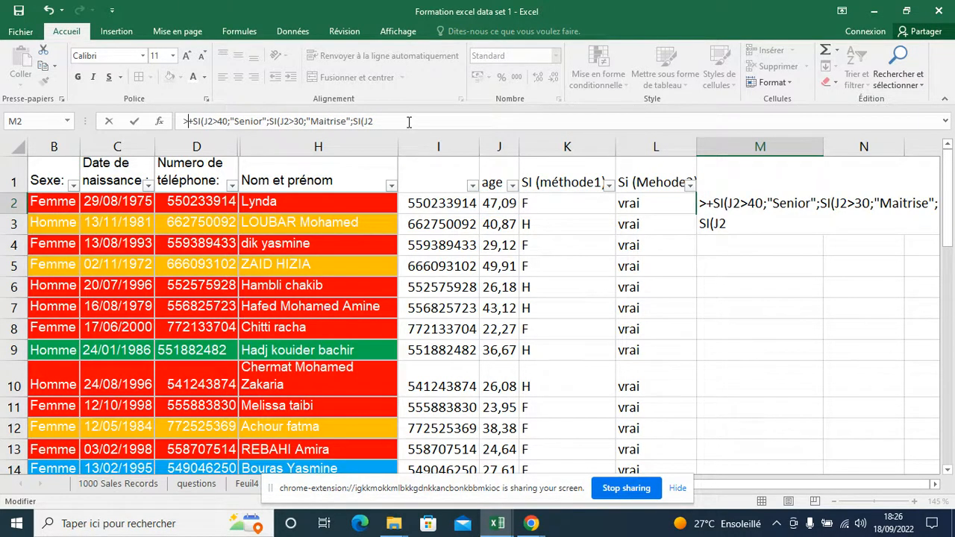
key(BackSpace)
click(409, 121)
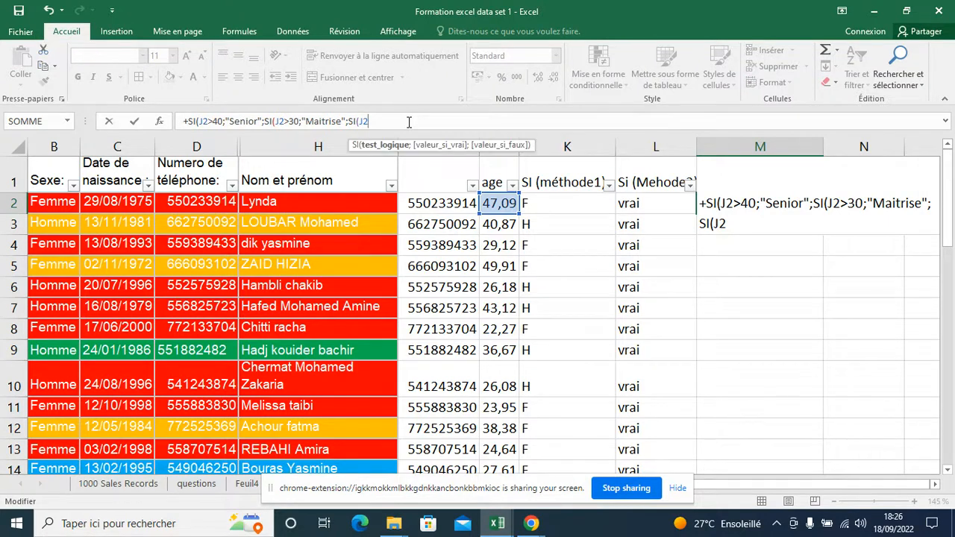
text(>20;)
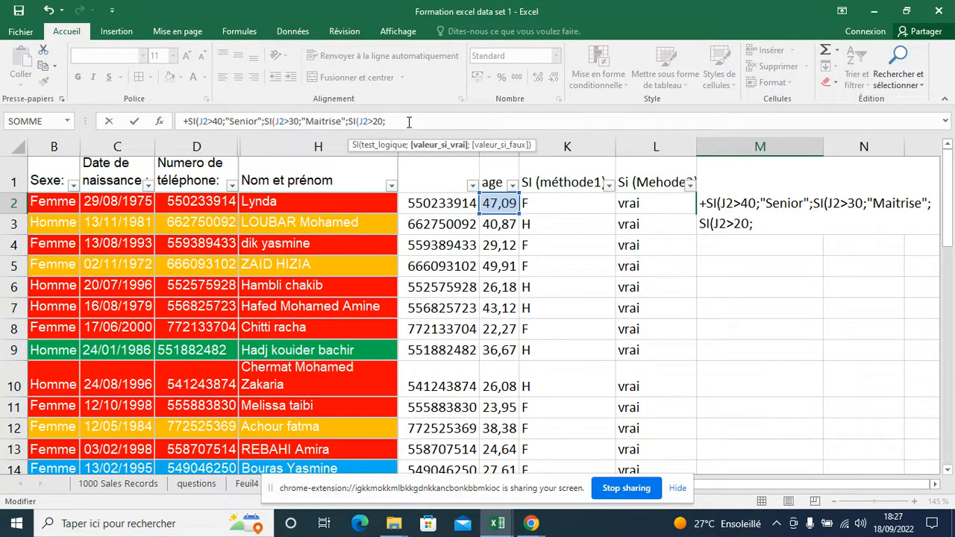
text("Junior";)
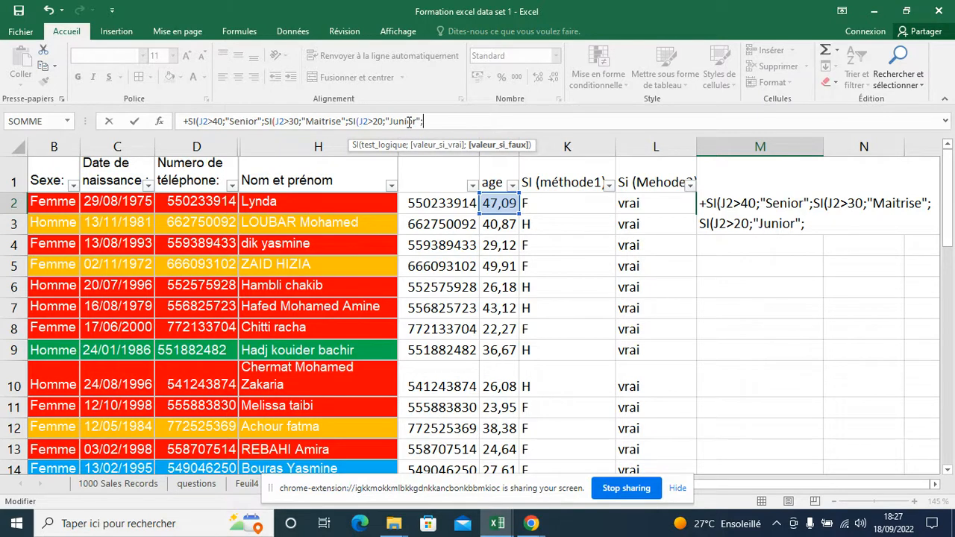
text(si)
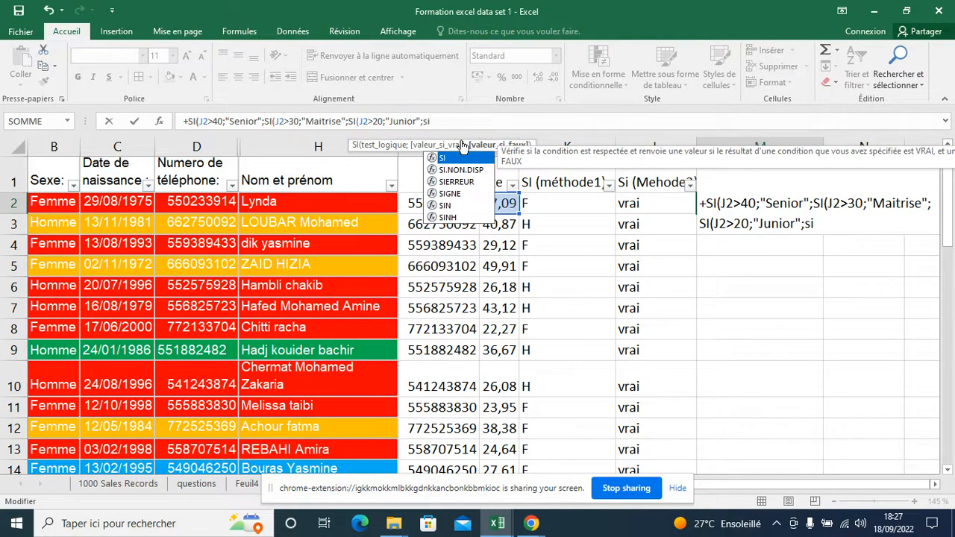
Nest a fourth SI as the false value, testing J2>10 with "Poussin" as its true value
key(Tab)
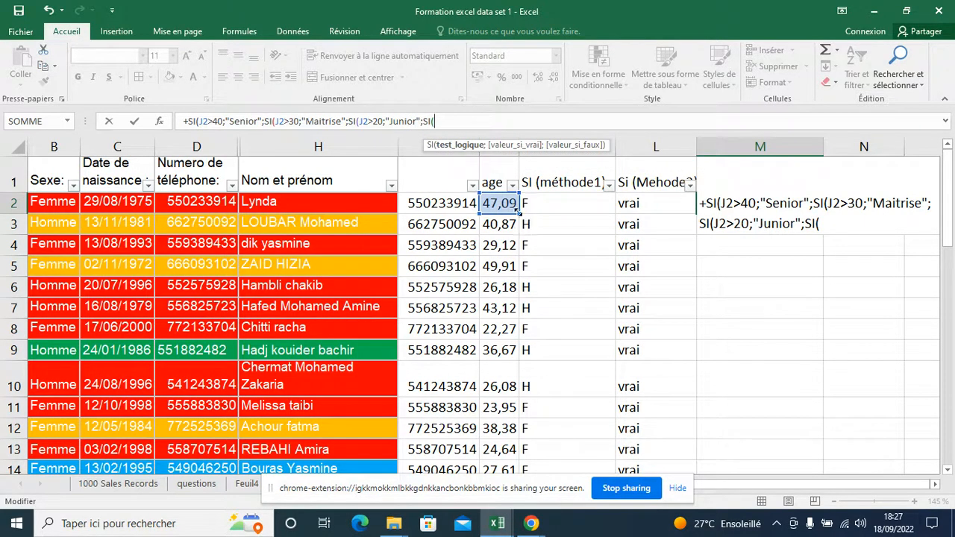
click(506, 204)
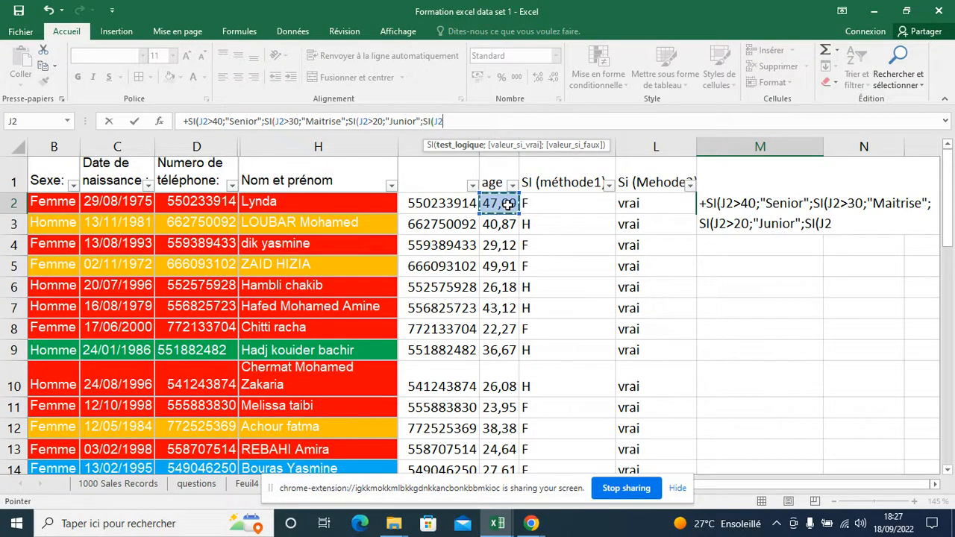
text(>10;)
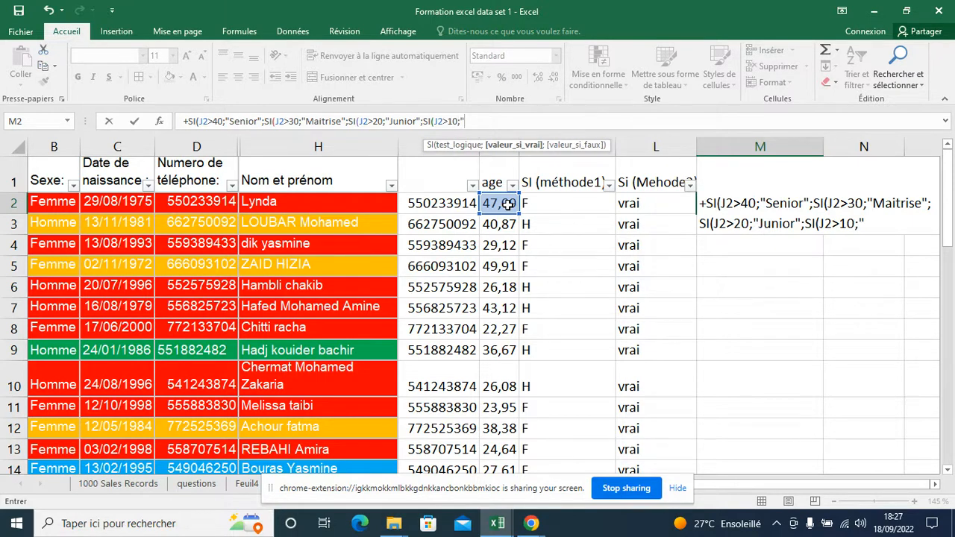
text("Poussin)
Review each logical test, true value and nested false value in the M2 formula
click(209, 120)
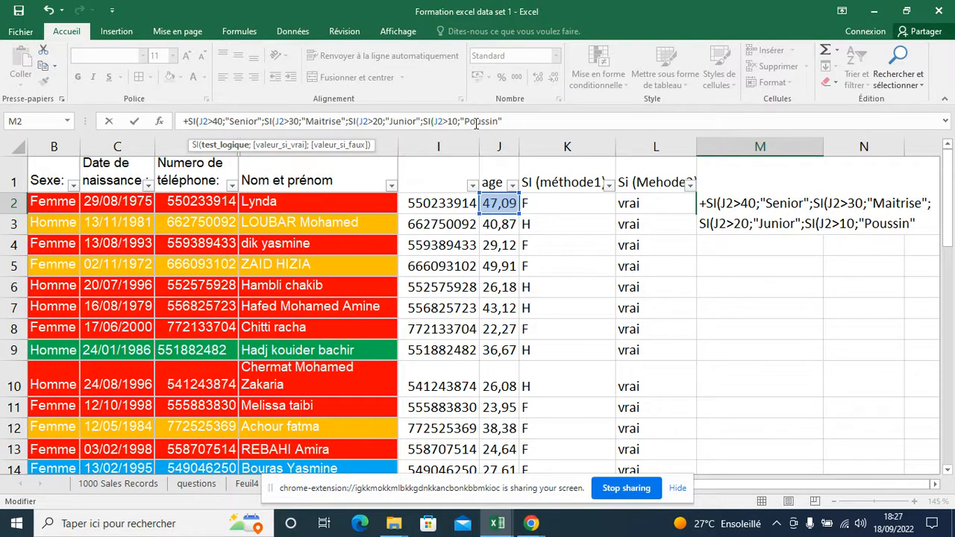
click(243, 120)
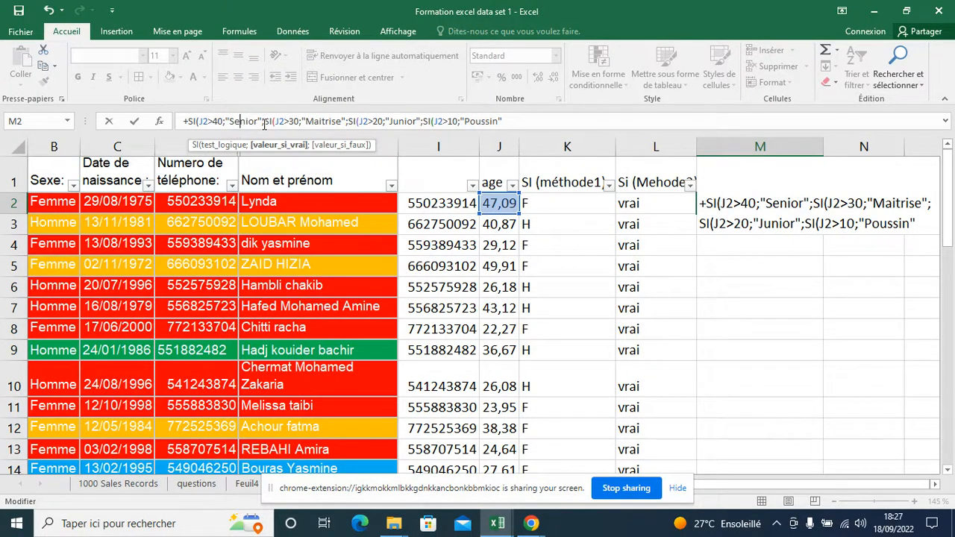
key(shift+Left)
key(shift+Left)
key(shift+Left)
key(shift+Left)
key(shift+Left)
key(shift+Left)
key(shift+Left)
key(shift+Left)
key(shift+Left)
key(shift+Left)
key(shift+Left)
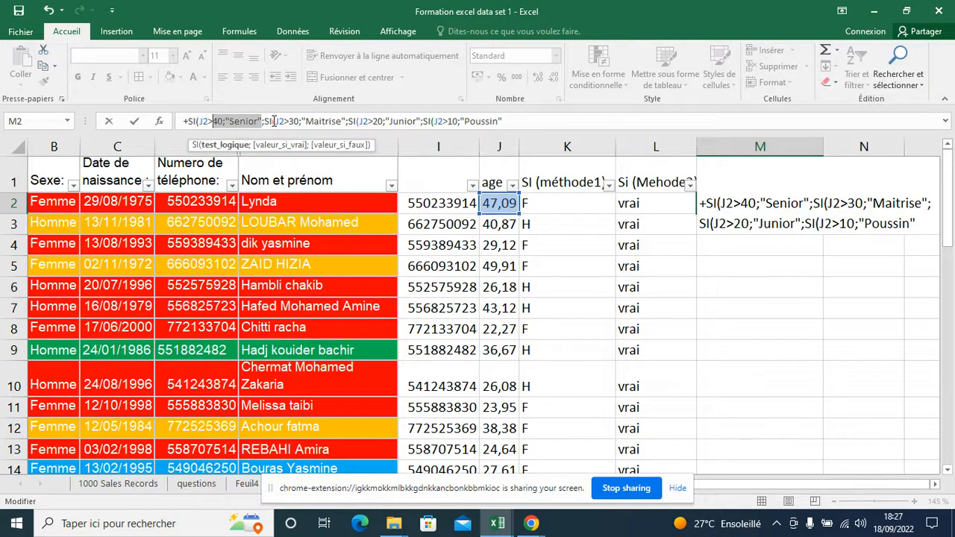
click(270, 121)
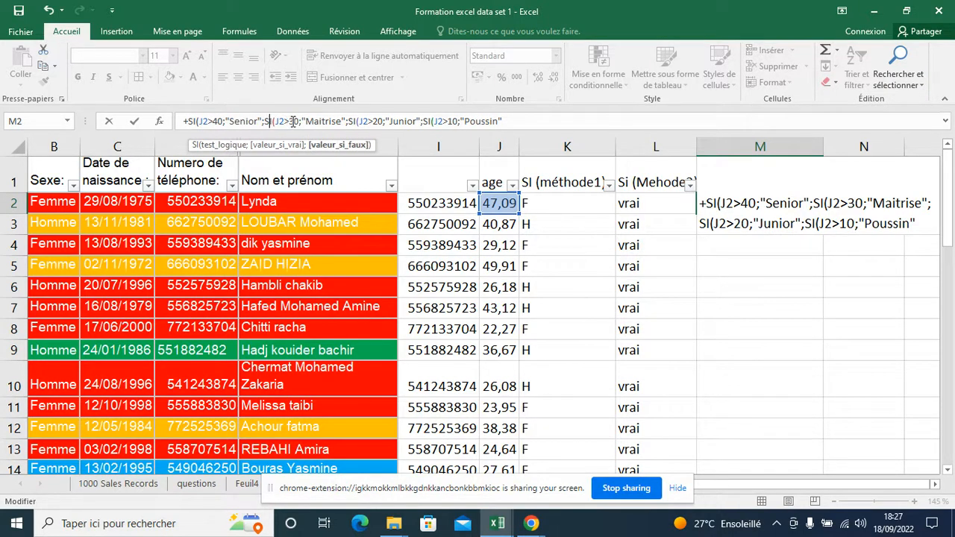
click(346, 121)
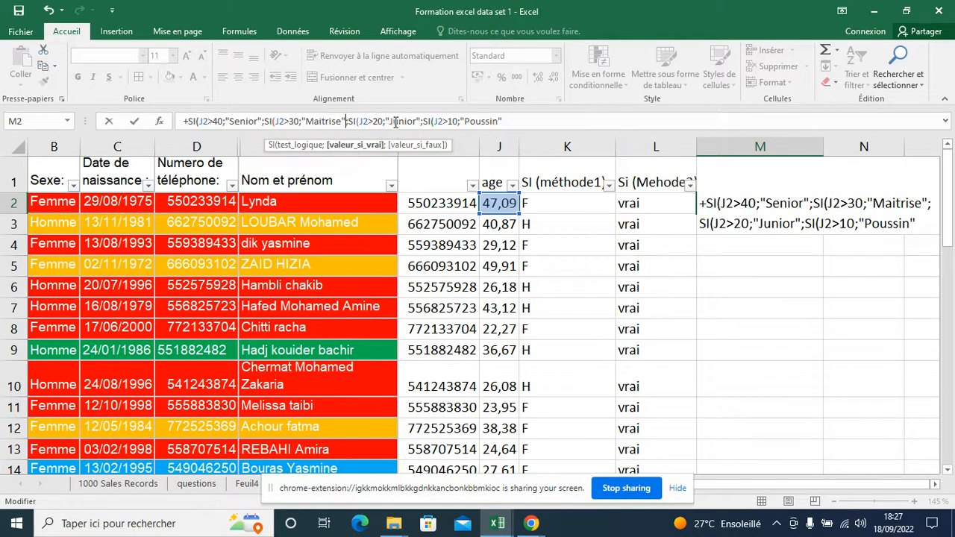
click(426, 121)
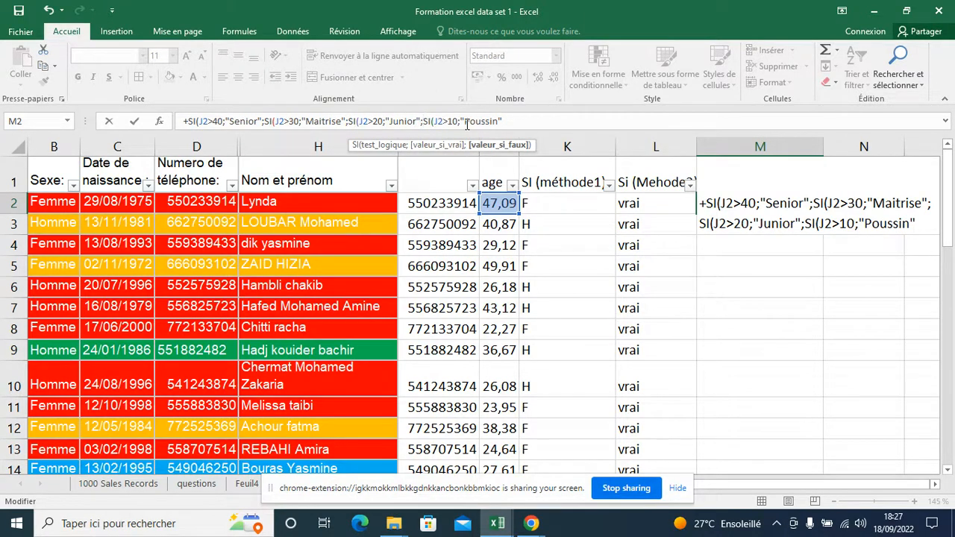
Add "non definis" as the last false value, close all four SI functions and enter the formula in M2
click(514, 121)
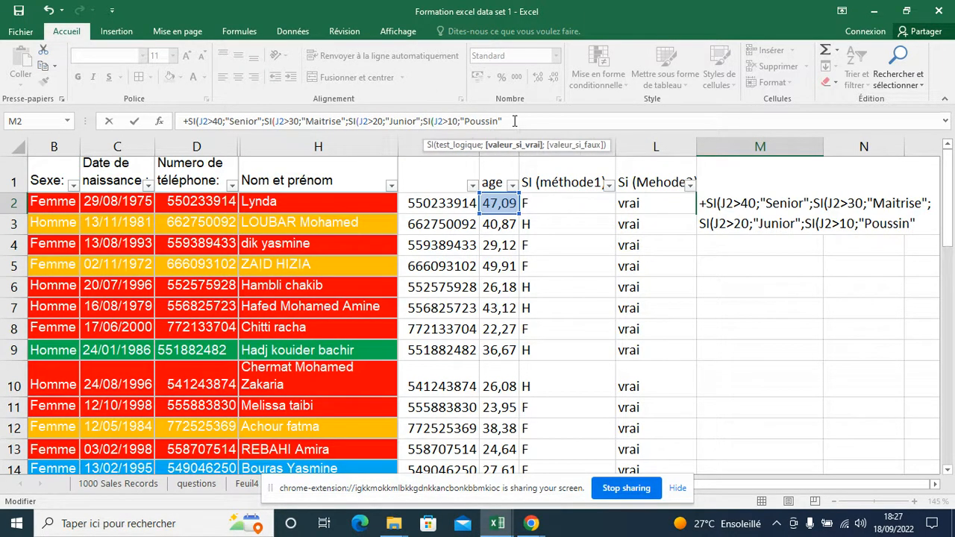
text(;)
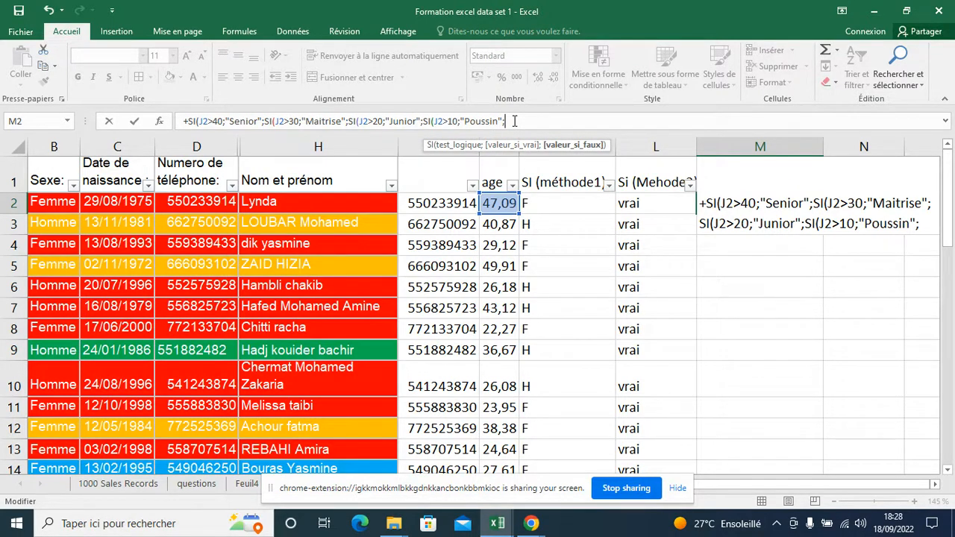
text("non de)
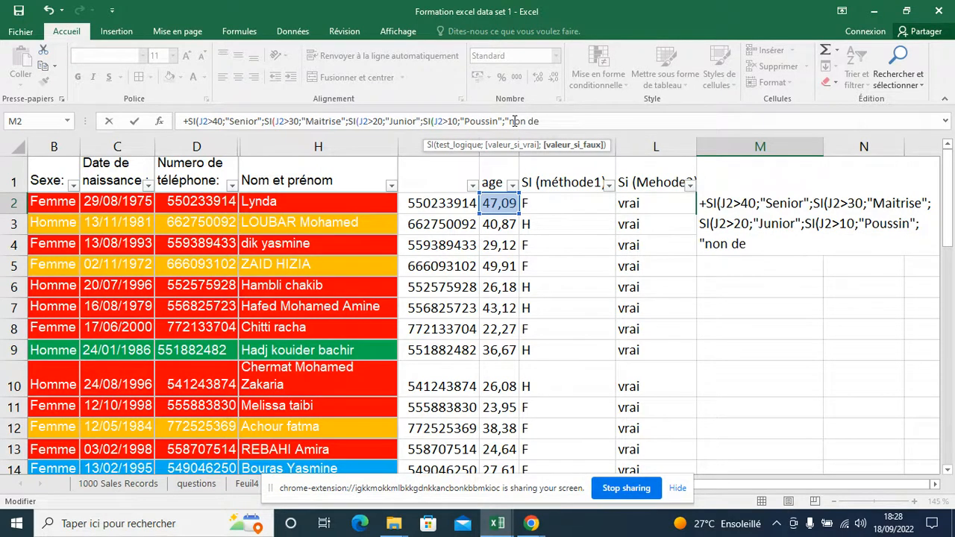
text(finis")))
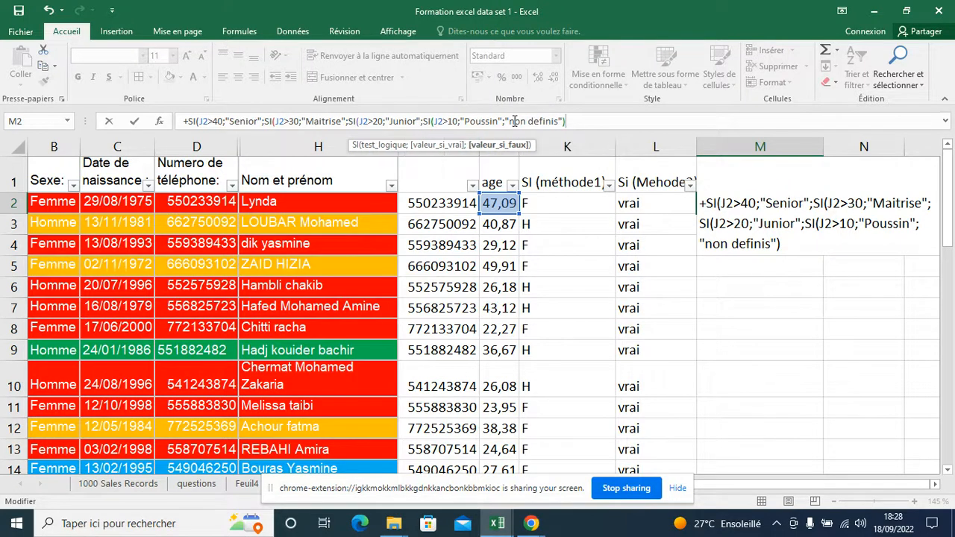
text()))
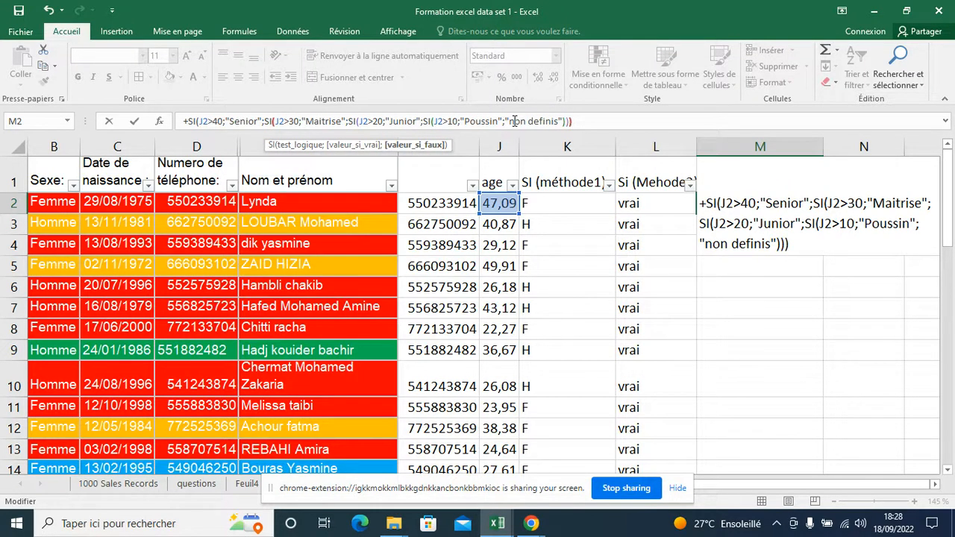
text())
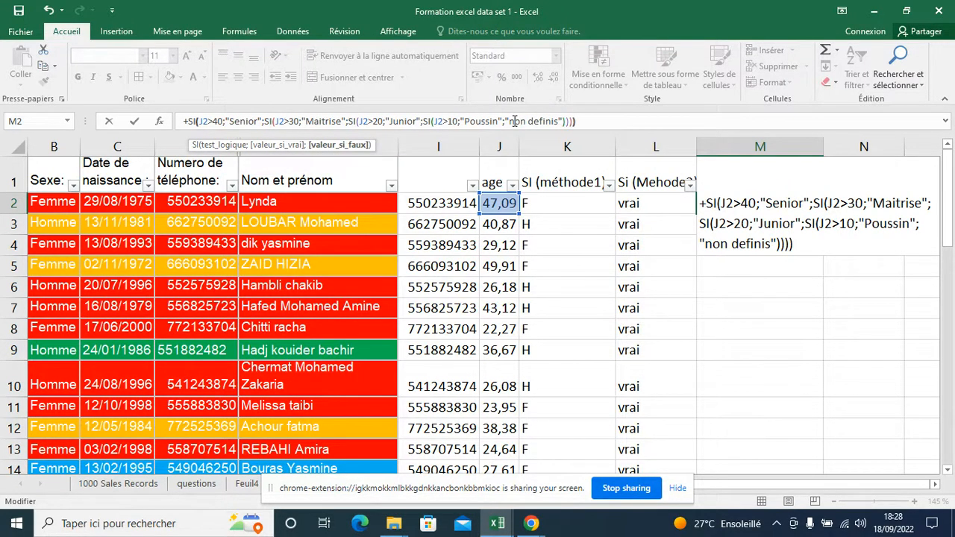
text())
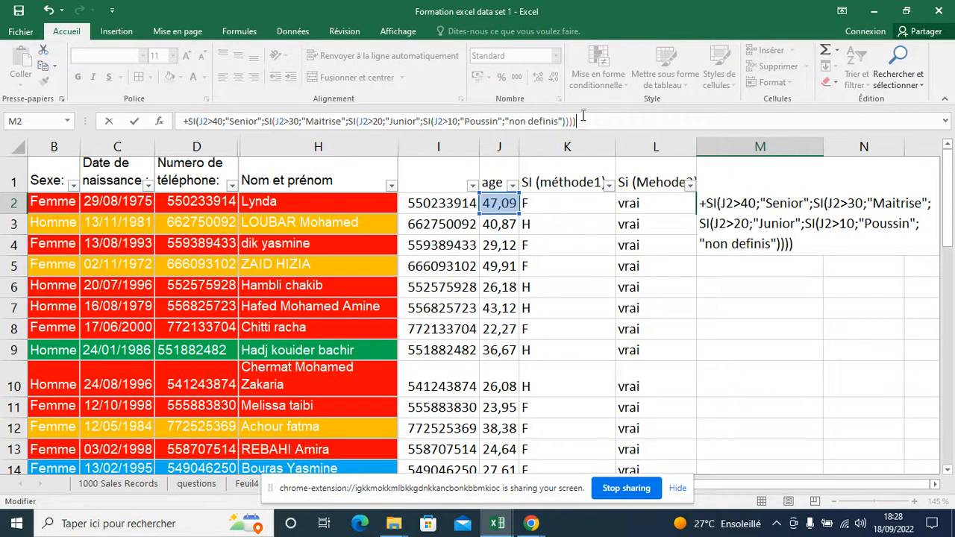
key(Return)
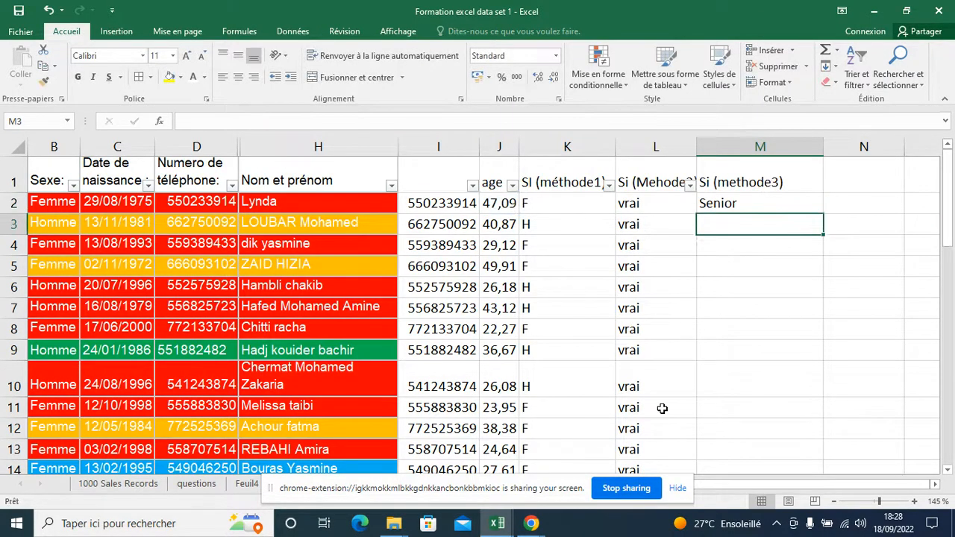
Fill the M2 formula down the Si (methode3) column to the last data row
click(806, 207)
double_click(823, 214)
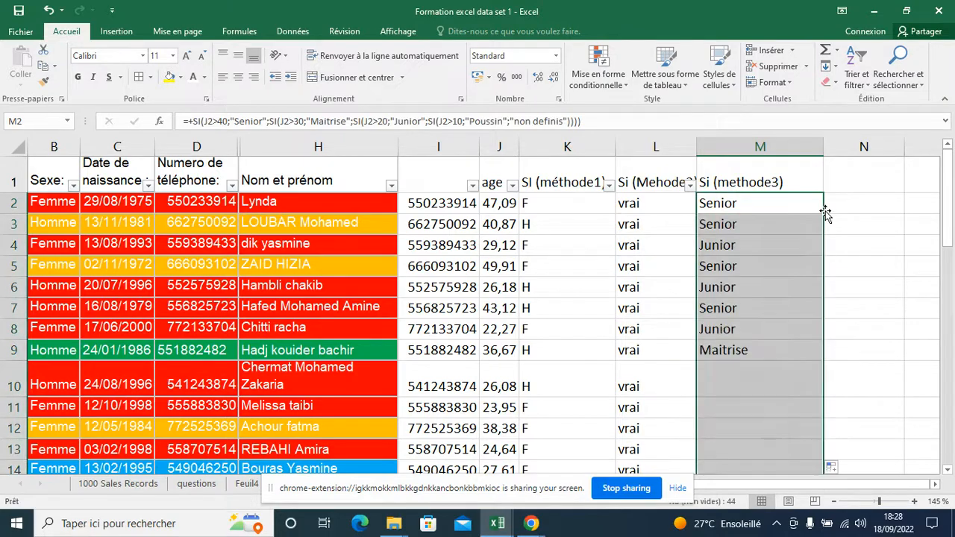
scroll(800, 234, down, 14)
scroll(800, 235, down, 2)
scroll(800, 235, up, 16)
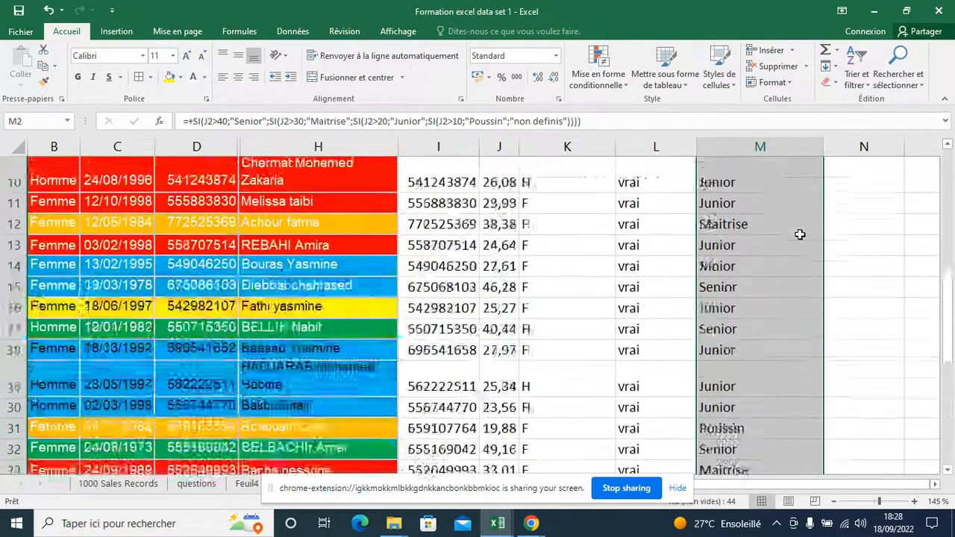
Reapply the filter across the header row so that it includes the Si (methode3) column
click(776, 162)
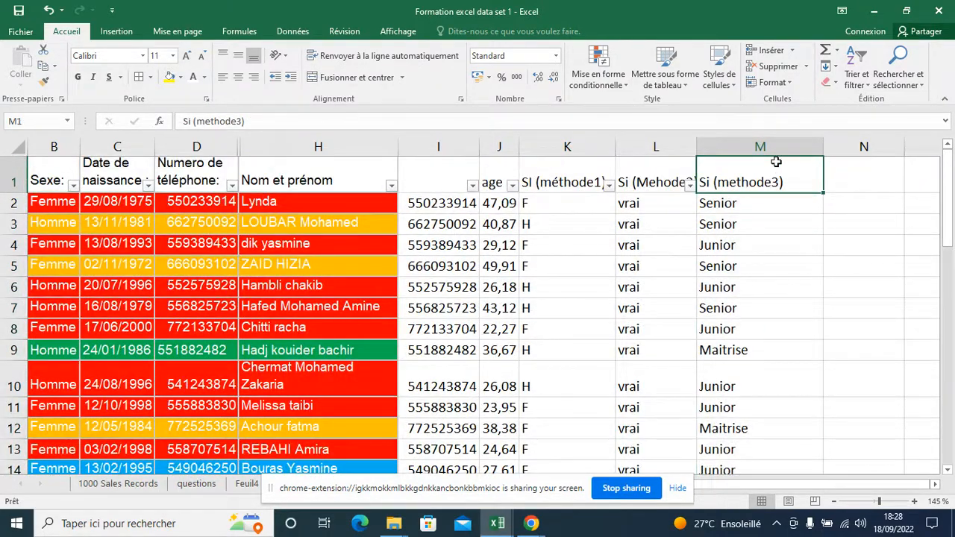
key(shift+Left)
key(shift+Left)
key(shift+Left)
key(shift+Left)
key(shift+Left)
key(shift+Left)
key(shift+Left)
key(shift+Left)
key(shift+Left)
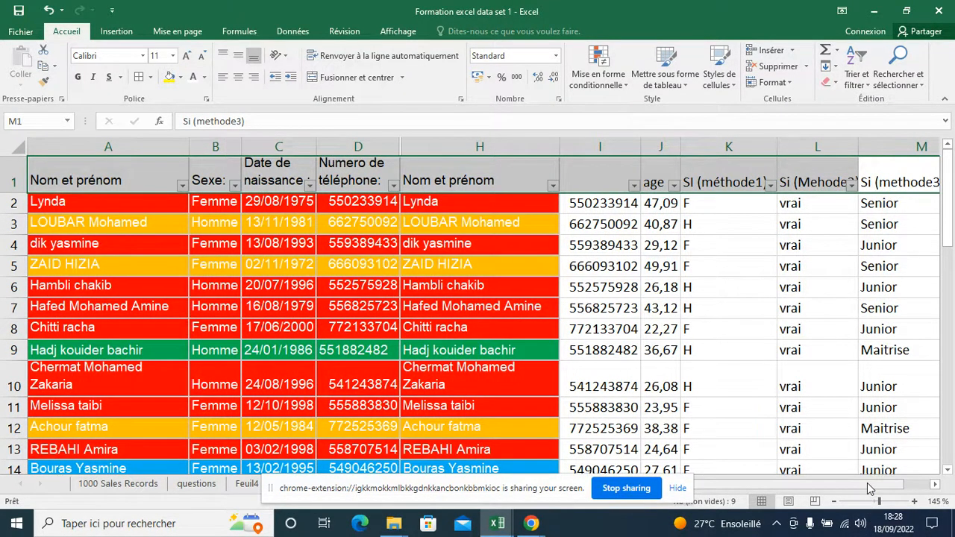
drag(867, 485, 929, 476)
click(781, 183)
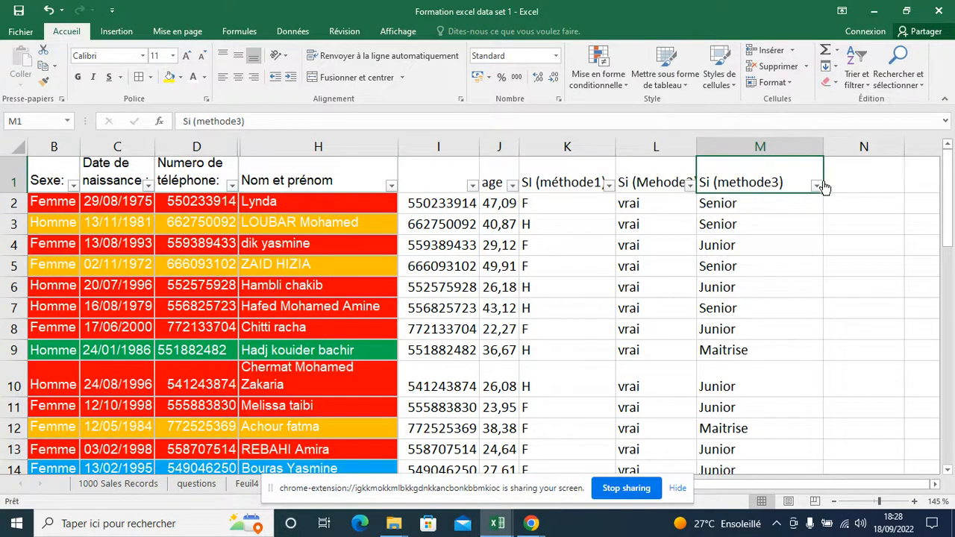
Filter the Si (methode3) column to show only the Senior rows
click(816, 185)
click(831, 325)
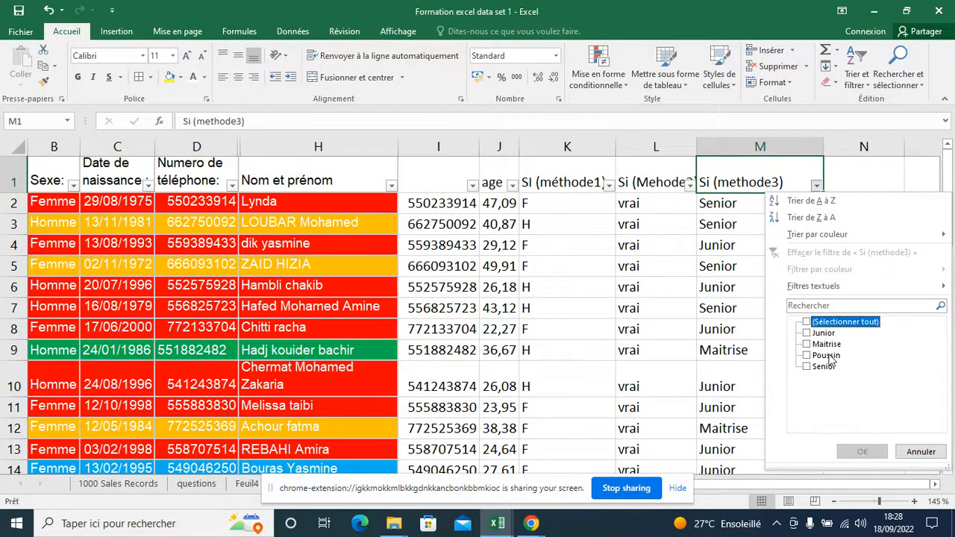
click(833, 367)
click(862, 451)
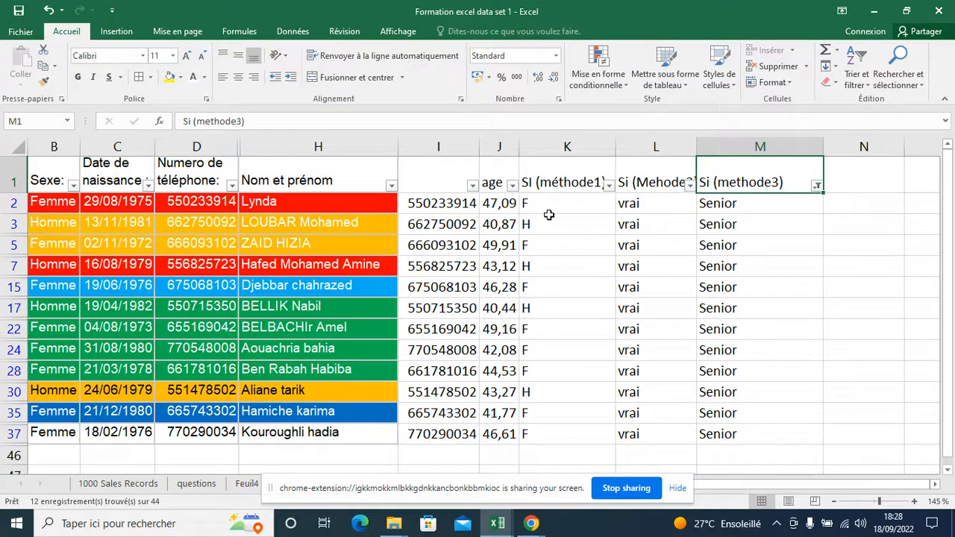
Review the list of age values that belong to the filtered Senior rows, leaving the age column unfiltered
click(512, 185)
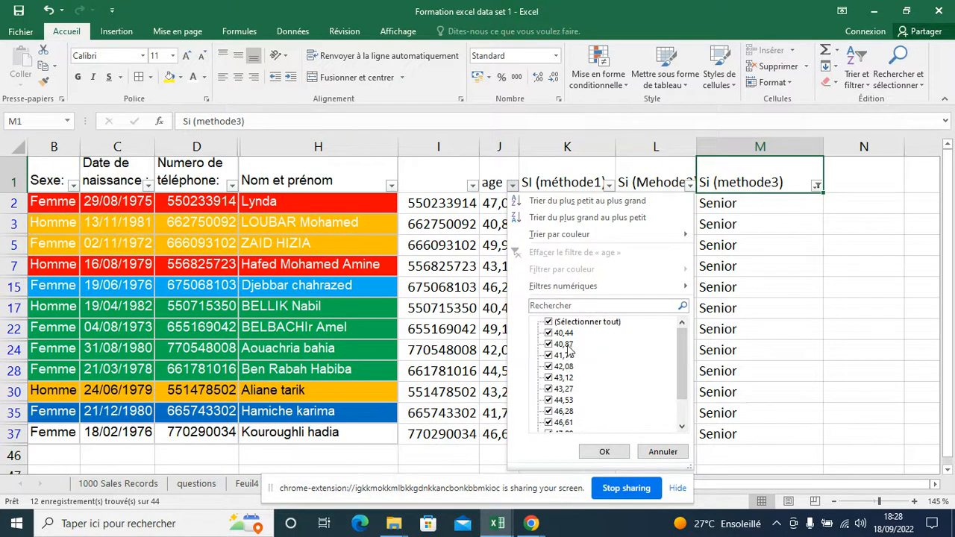
drag(686, 356, 686, 326)
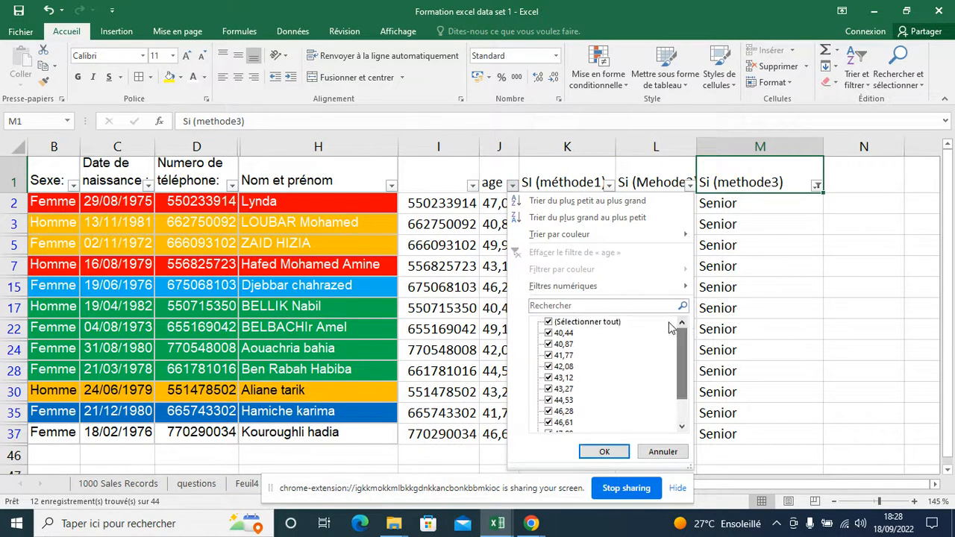
click(758, 328)
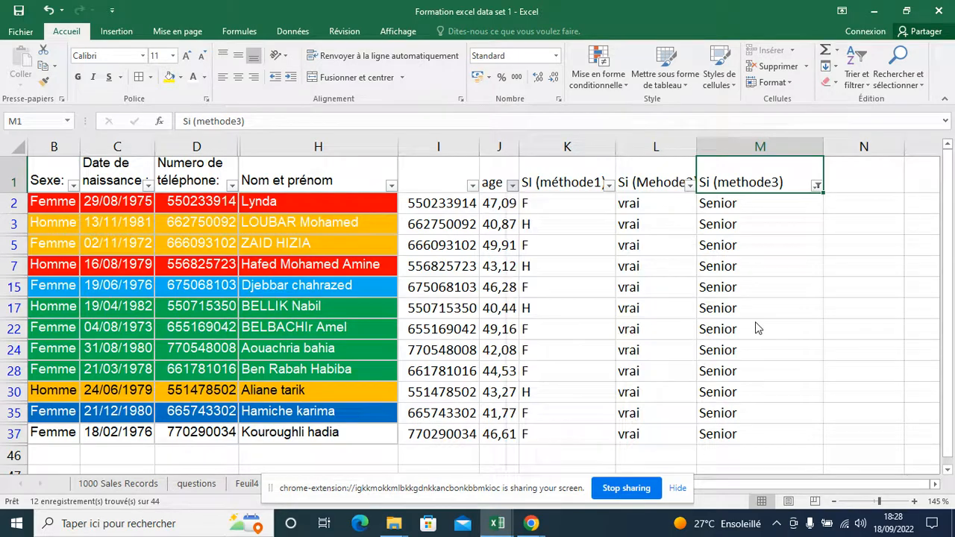
Filter the Si (methode3) column to show only the Maitrise rows and check the age values they contain
click(817, 185)
click(826, 345)
click(821, 367)
click(862, 452)
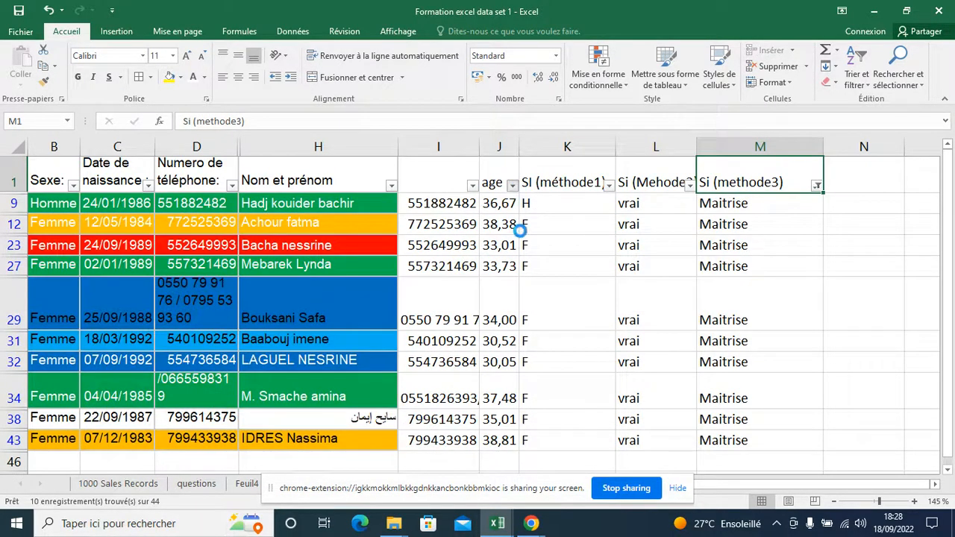
click(511, 185)
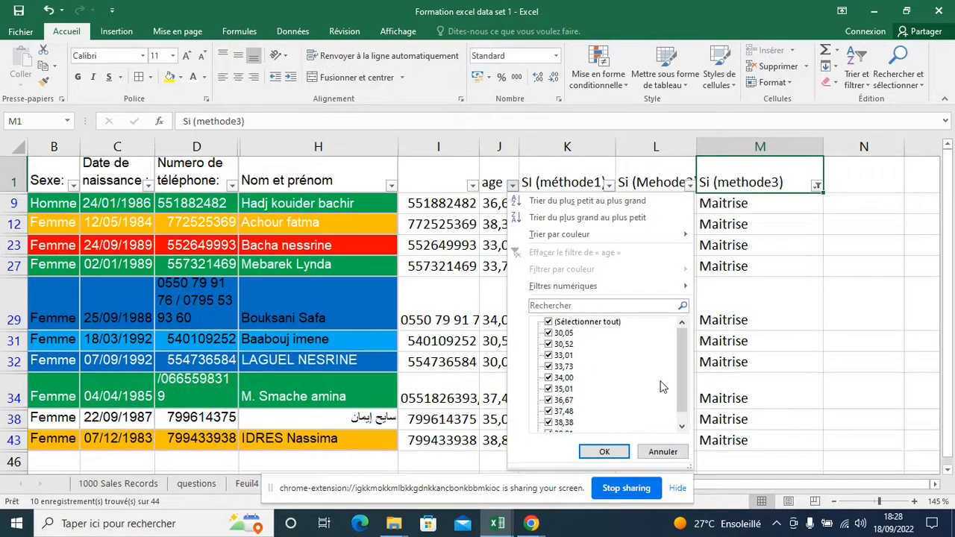
click(799, 336)
Switch the Si (methode3) filter to only the Junior rows and look through their list of age values
click(817, 186)
click(825, 344)
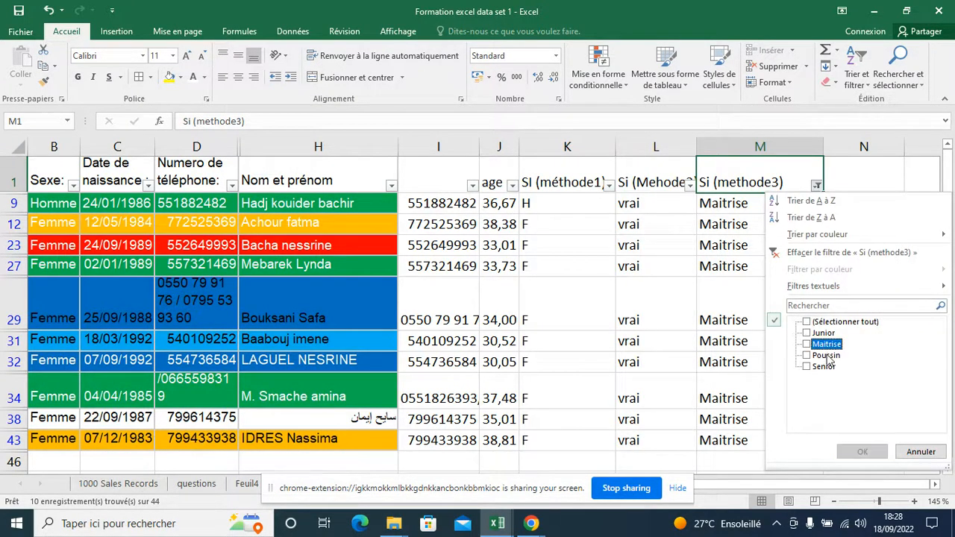
click(824, 366)
click(824, 334)
click(825, 366)
click(858, 452)
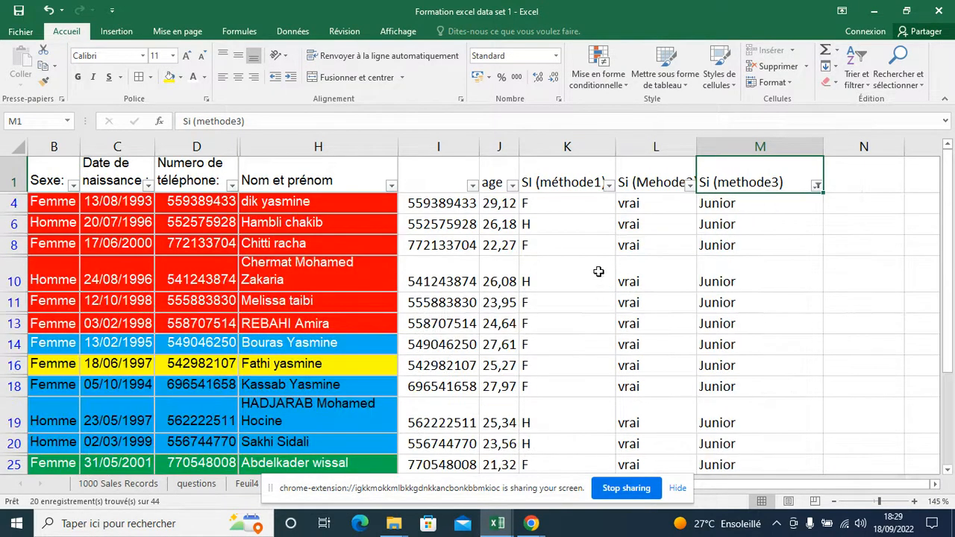
click(512, 185)
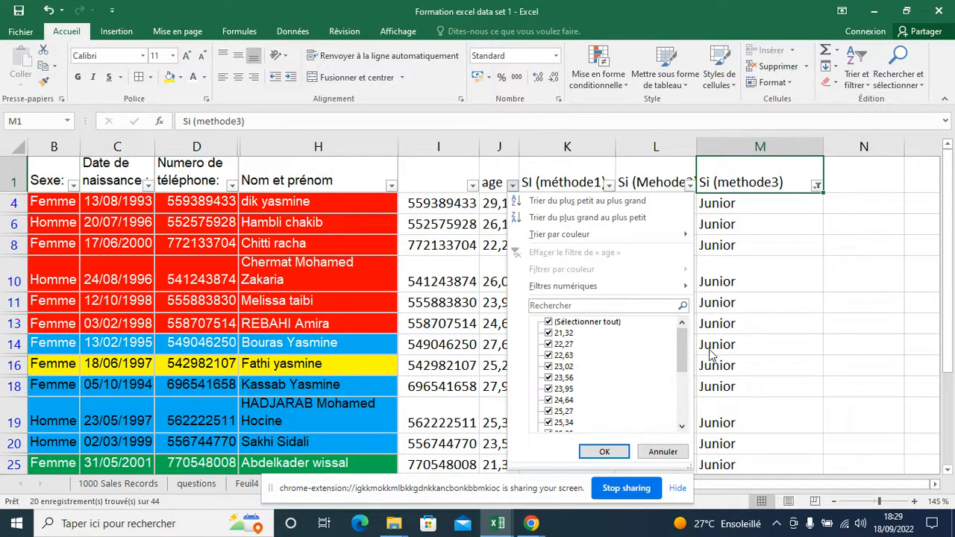
mouse_move(688, 350)
mouse_down()
mouse_move(689, 395)
mouse_move(691, 348)
mouse_up()
click(721, 312)
Change the Si (methode3) filter to show only the Poussin rows and check their ages
click(818, 186)
click(807, 333)
click(806, 355)
click(862, 451)
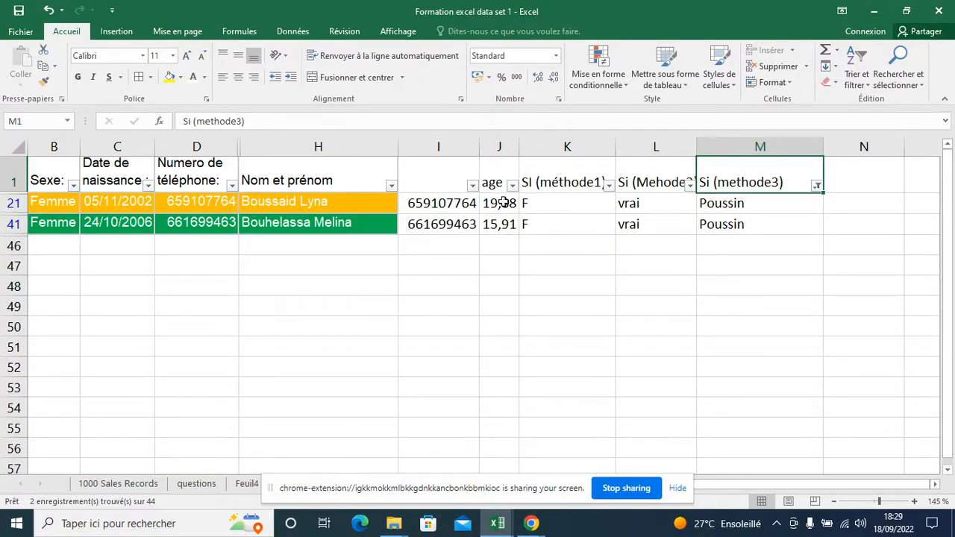
Reselect all categories in the Si (methode3) filter to display every row again
click(817, 186)
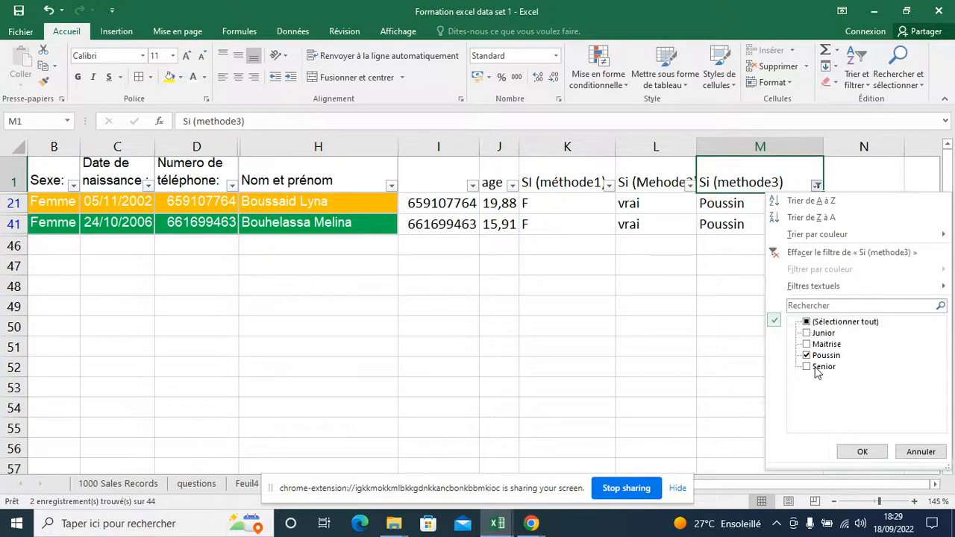
click(808, 356)
click(808, 321)
click(862, 451)
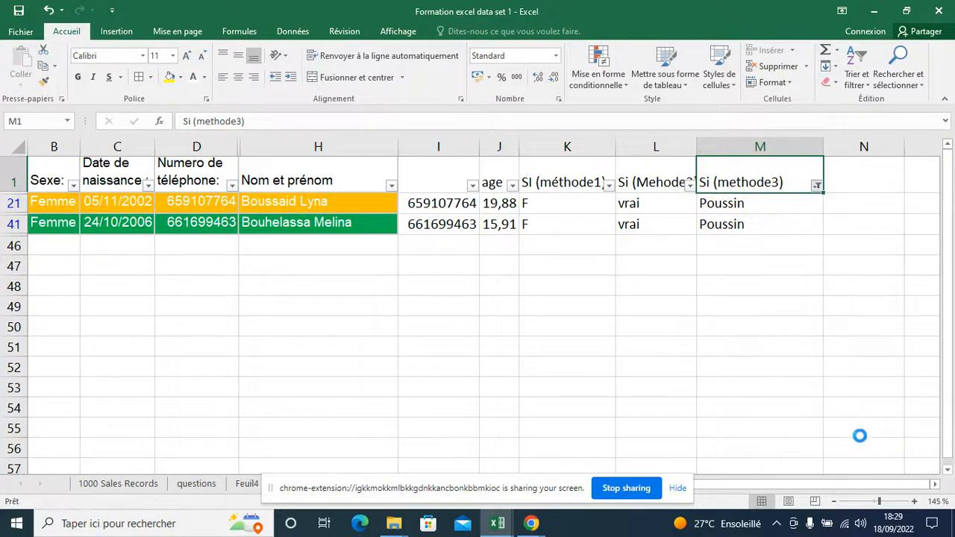
Replace the age in J2 with 6 to test the last case of the nested SI, and check the classification in M2
click(503, 206)
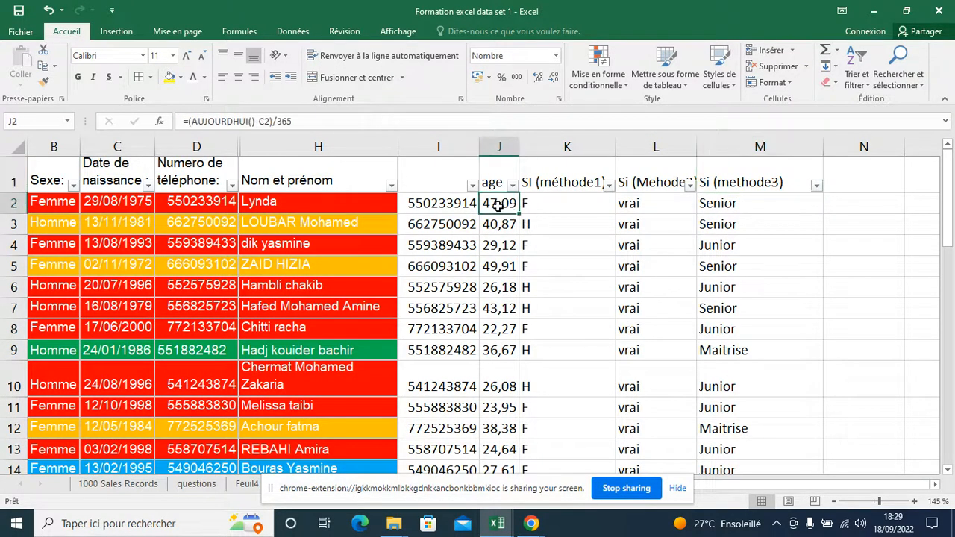
double_click(503, 206)
text(6)
key(Return)
click(754, 209)
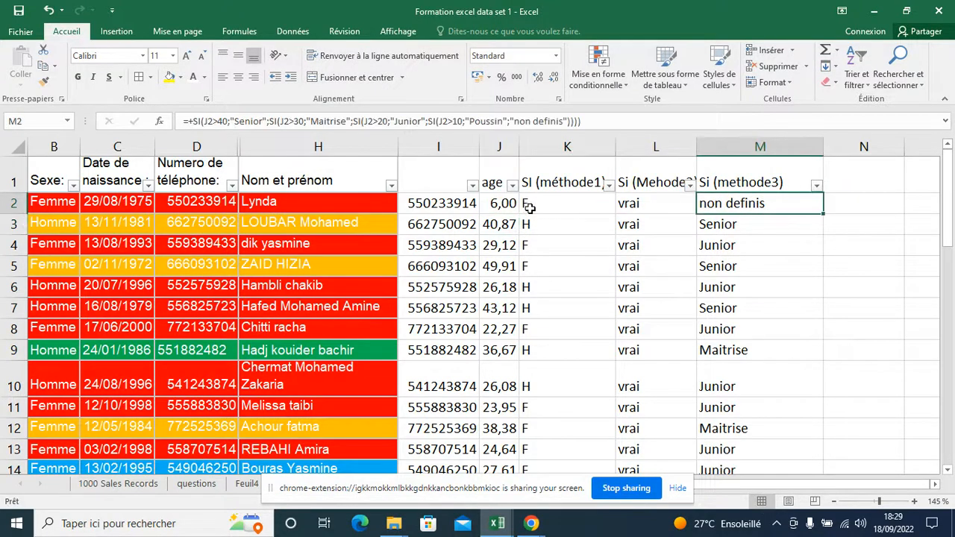
Compare the test age in J2 with its classification in M2, and undo the age change to restore the formula
click(507, 203)
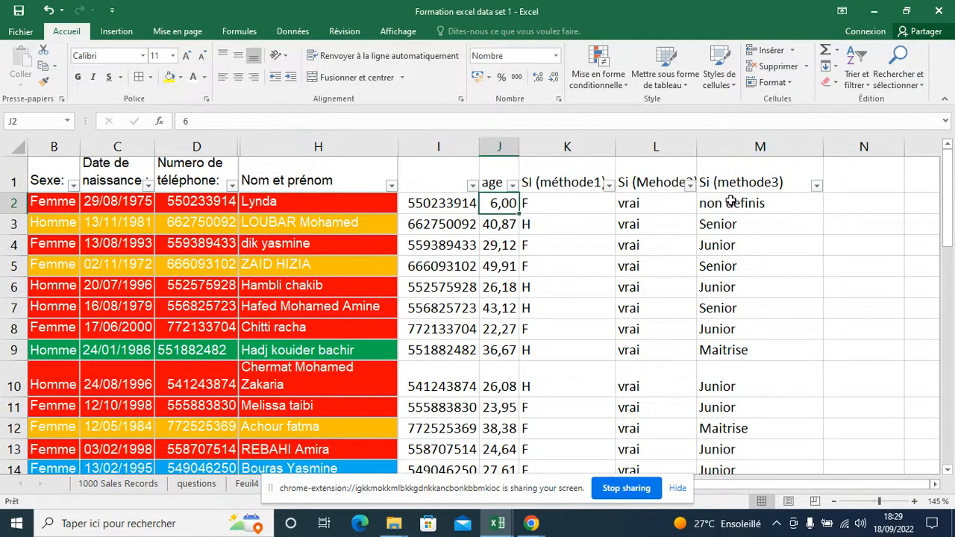
click(746, 205)
click(501, 208)
click(49, 10)
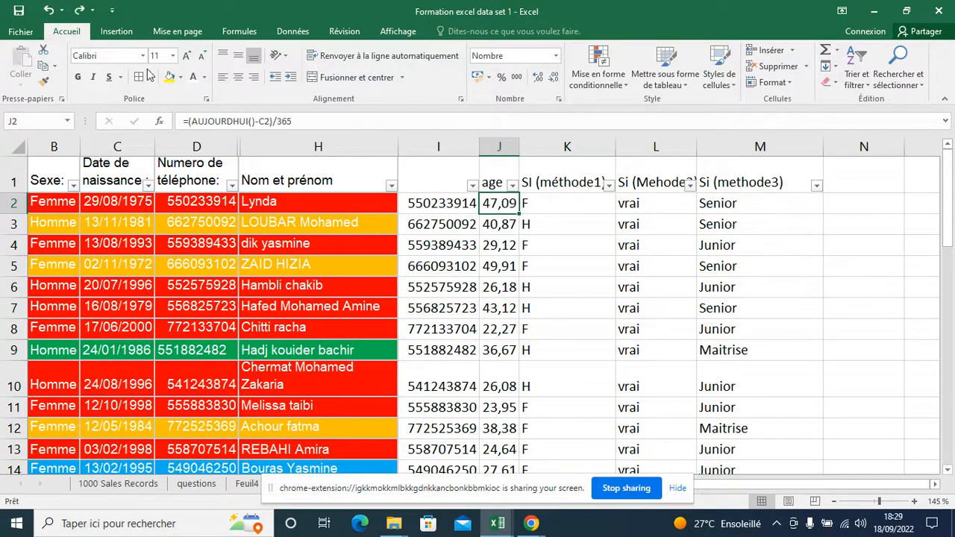
click(805, 288)
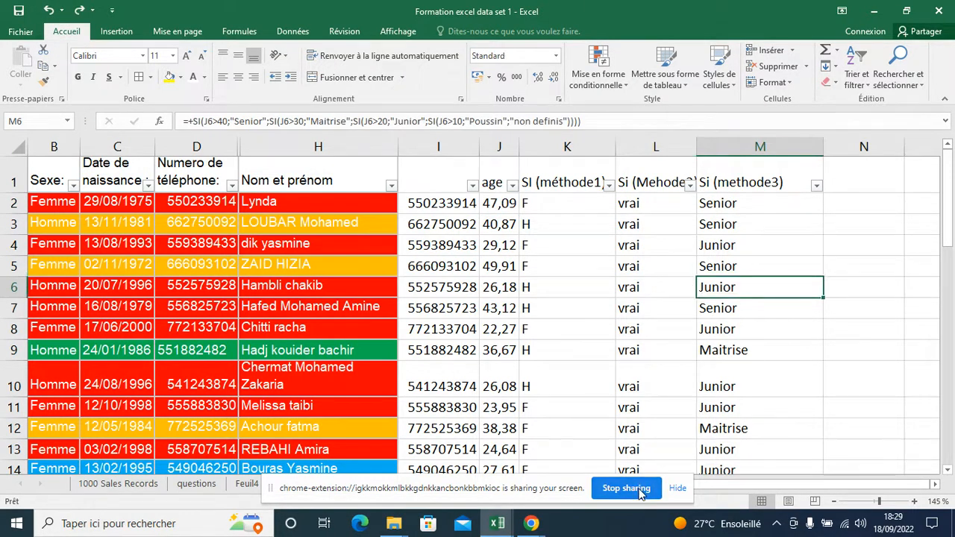